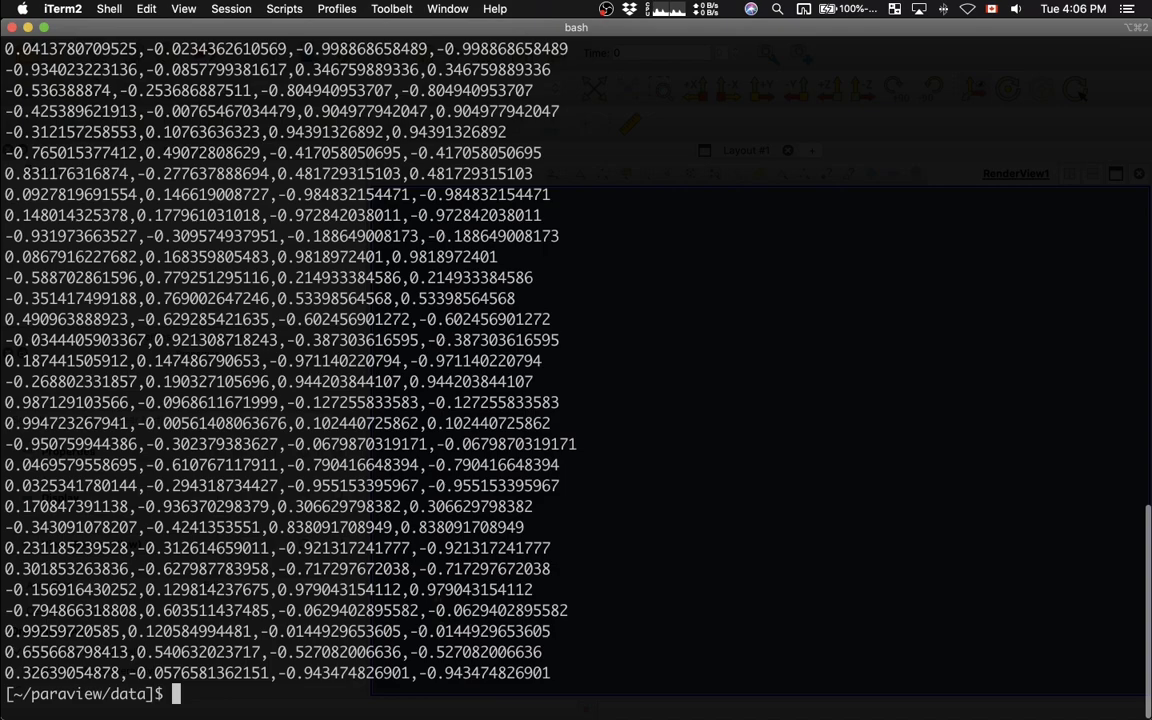
Review the printed contents of tabulatedPoints.txt from its header row and count the file's lines with wc -l.
scroll(714, 421, "up", 15)
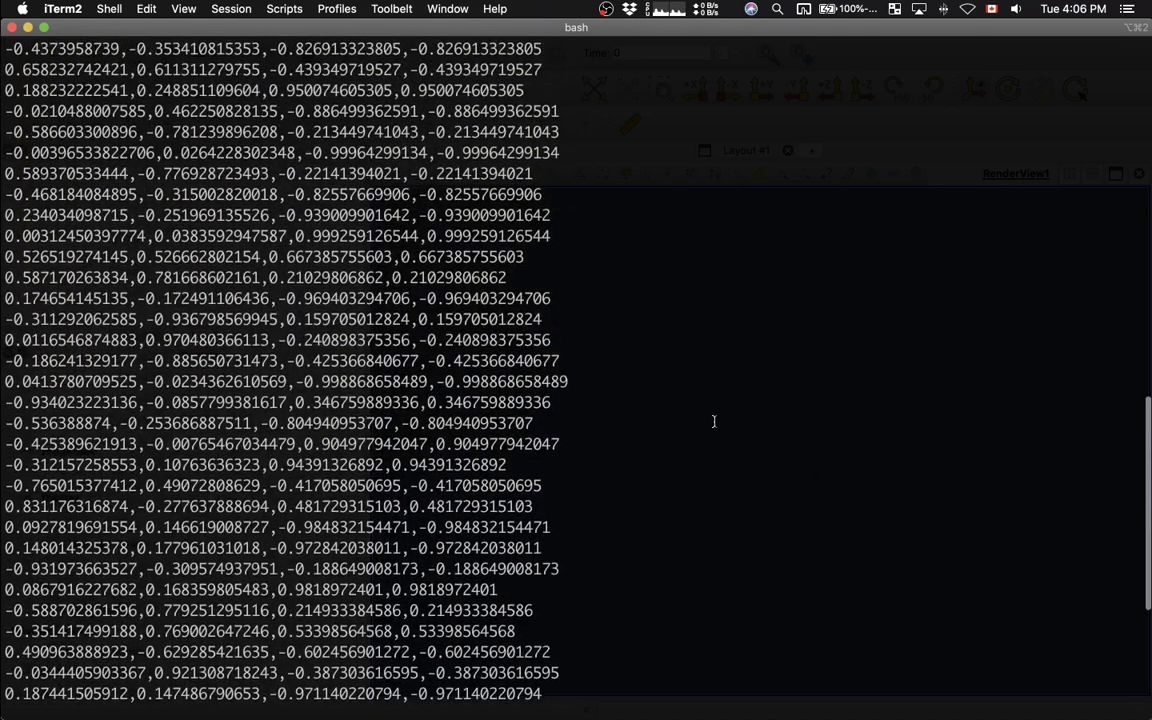
scroll(714, 421, "up", 5)
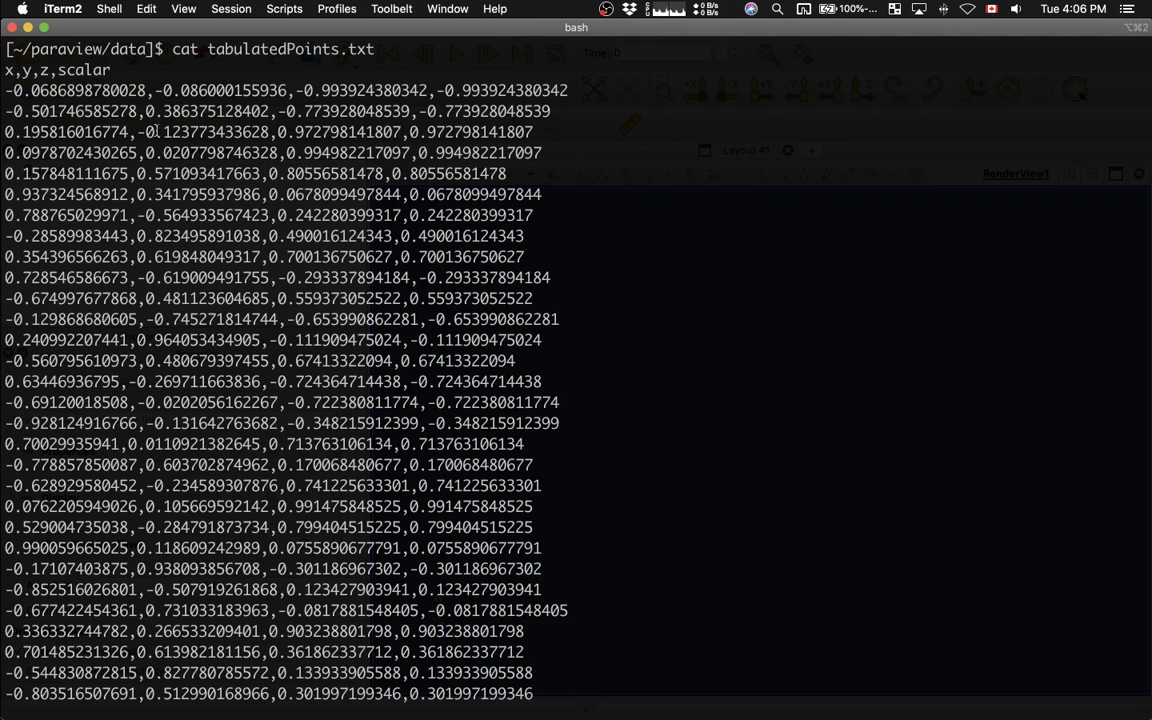
type("wc -")
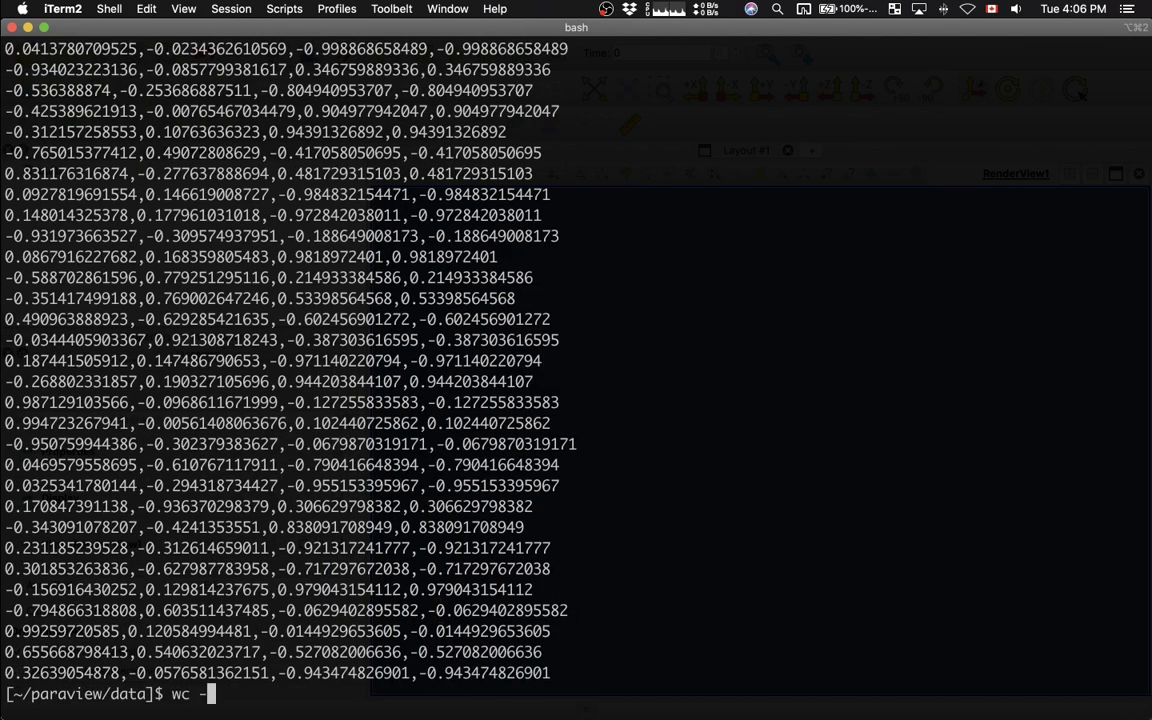
type("l !$")
key("Return")
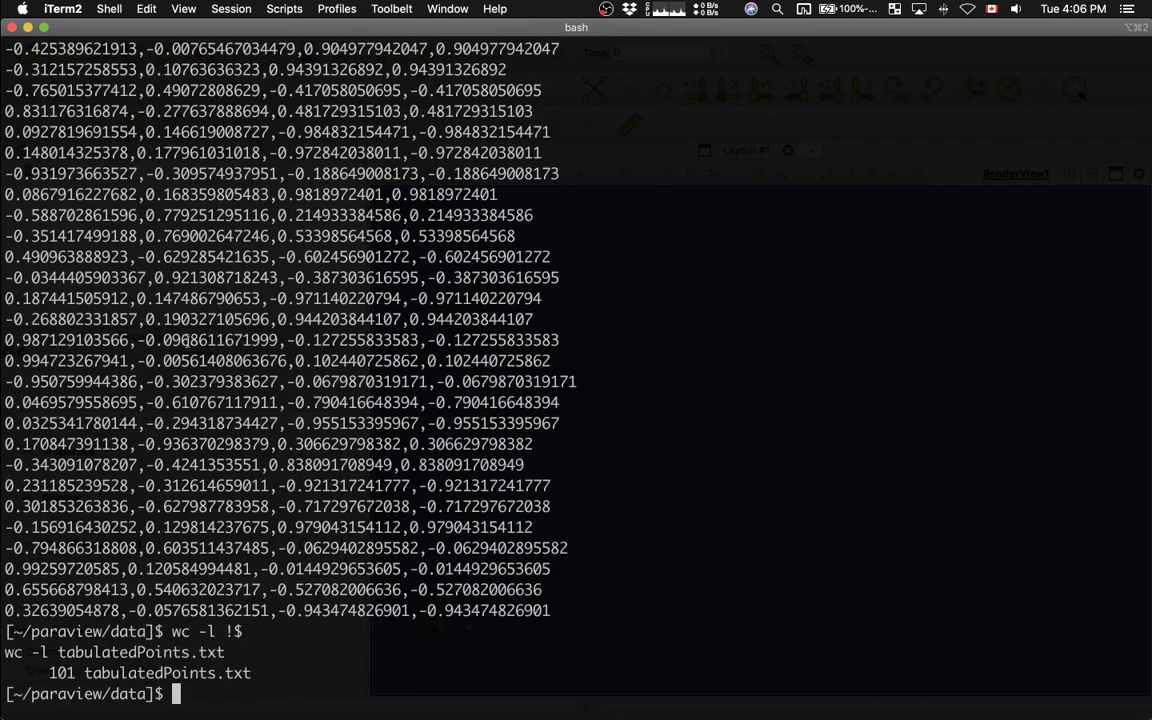
Switch to ParaView and load tabulatedPoints.txt from the paraview/data folder with the default comma-delimited, header-row settings.
key("super+Tab")
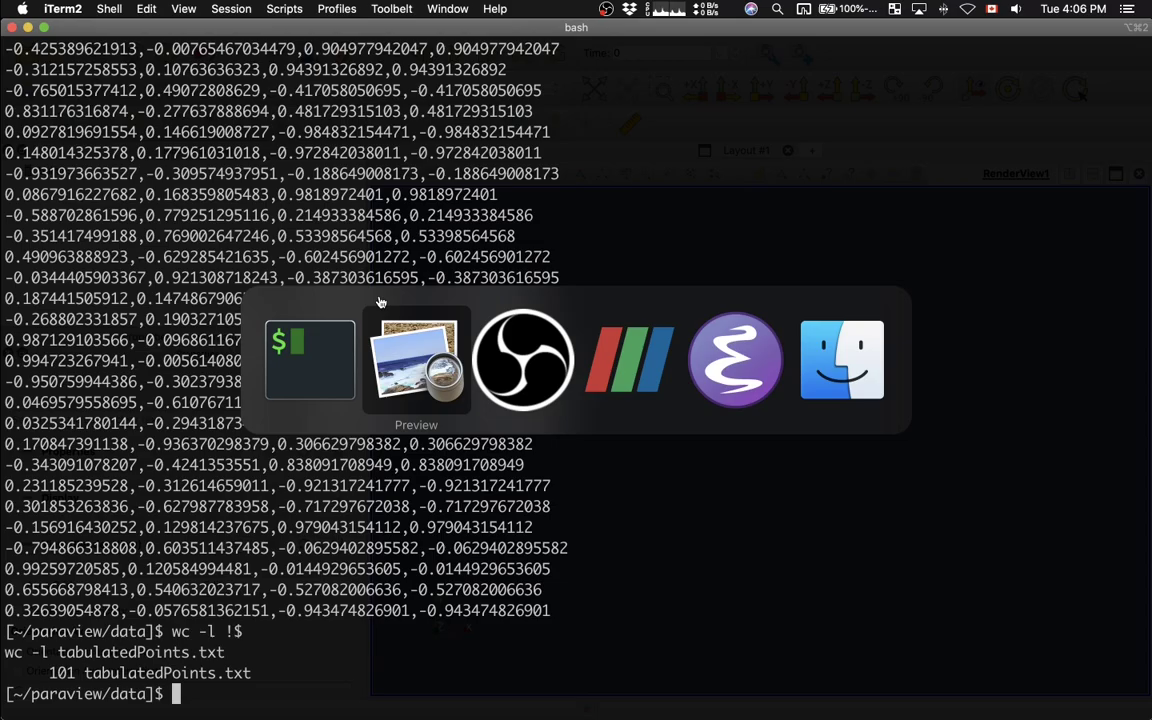
key("super+Tab")
key("super+Tab")
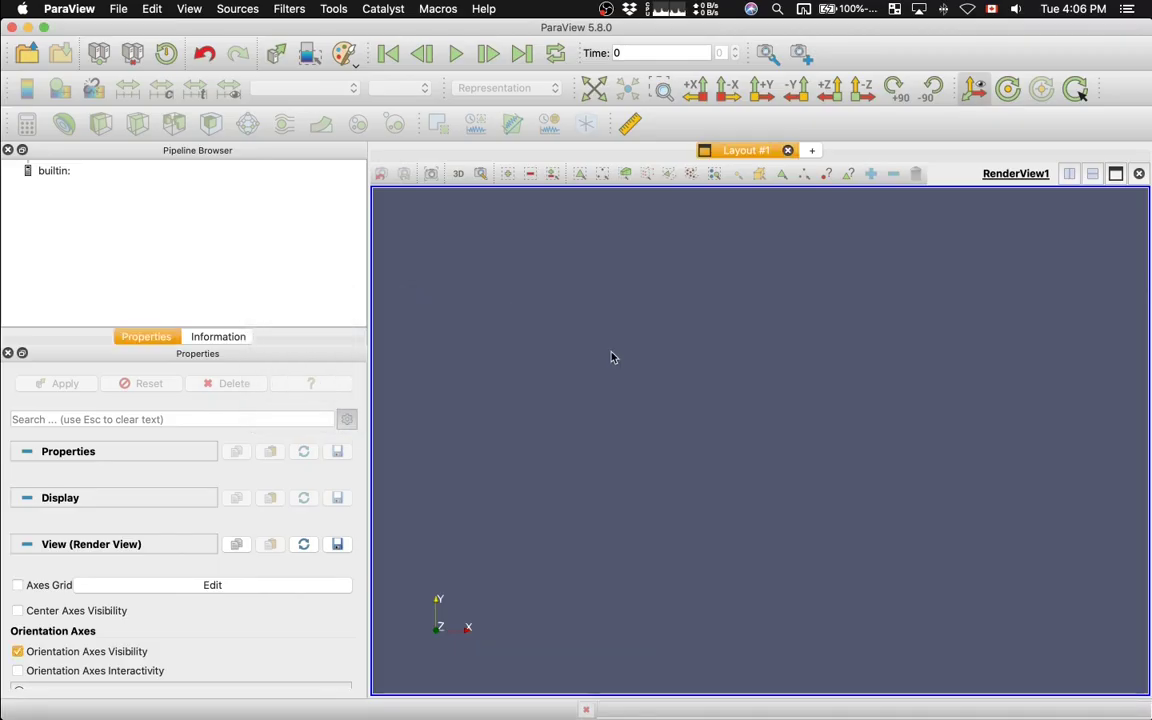
key("super+o")
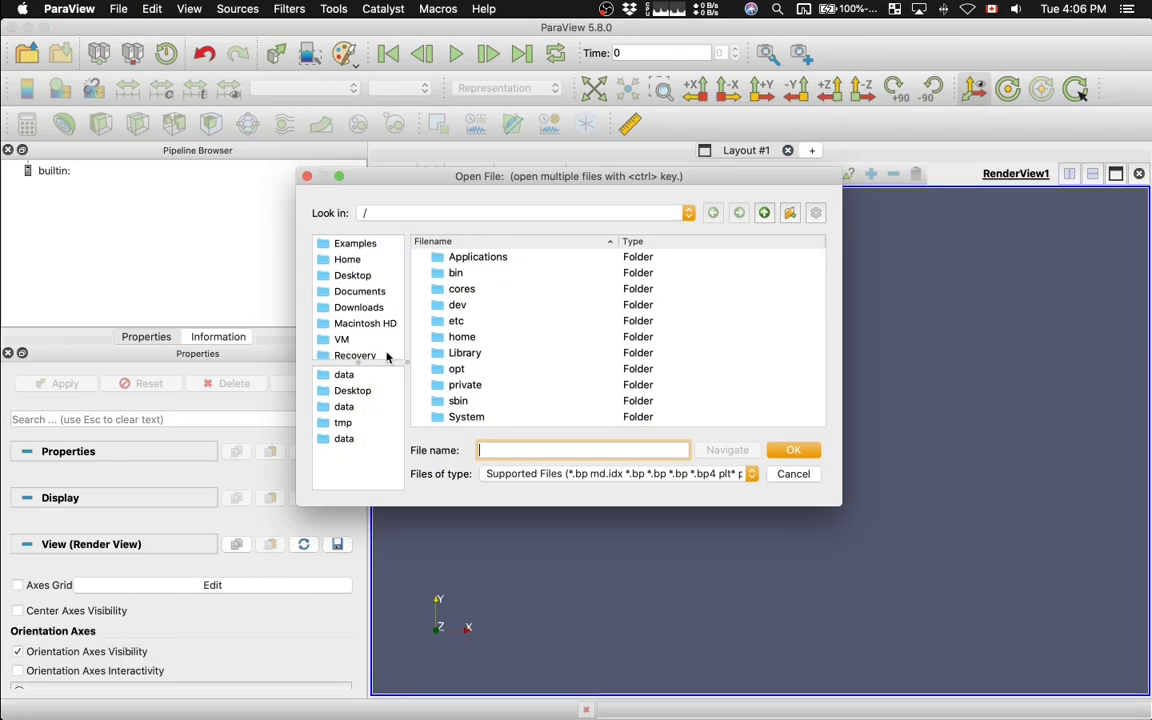
left_click(365, 377)
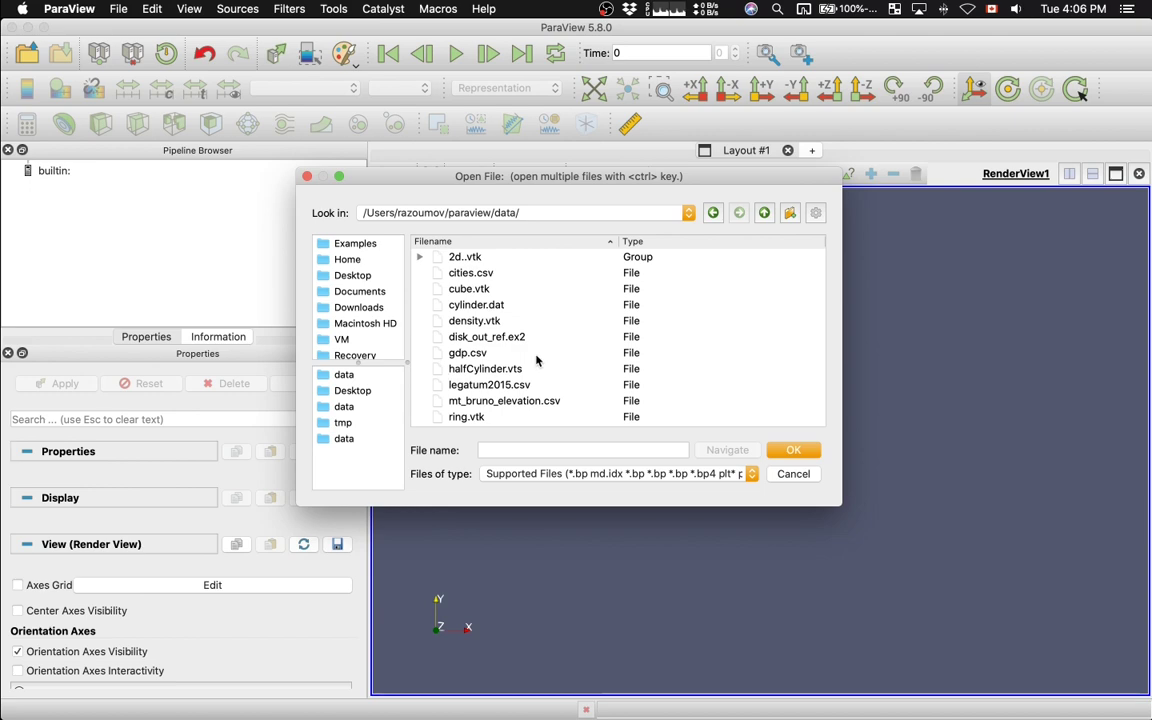
scroll(536, 360, "down", 2)
scroll(536, 360, "down", 1)
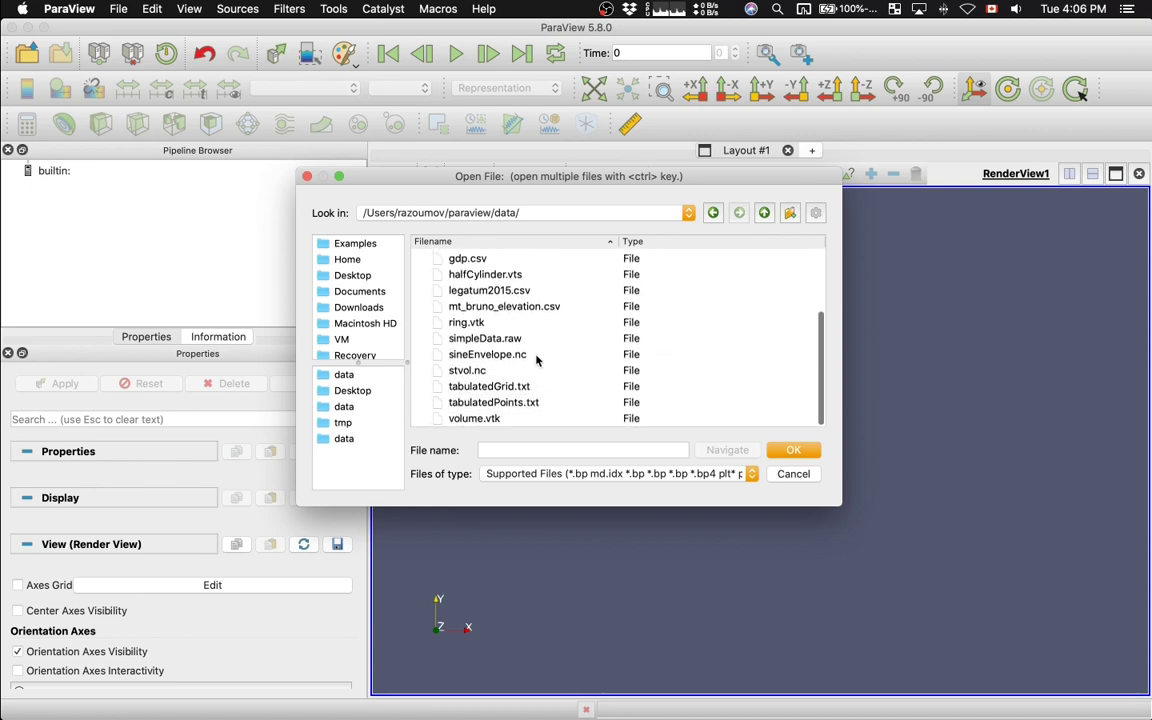
double_click(494, 404)
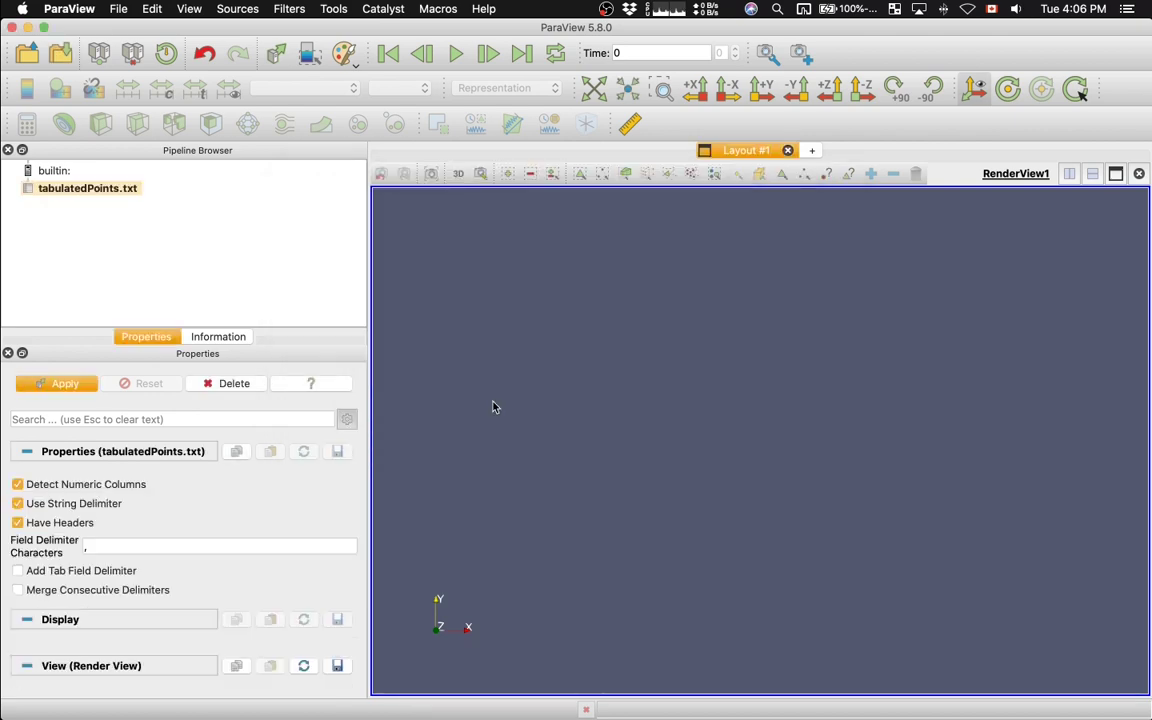
left_click(44, 384)
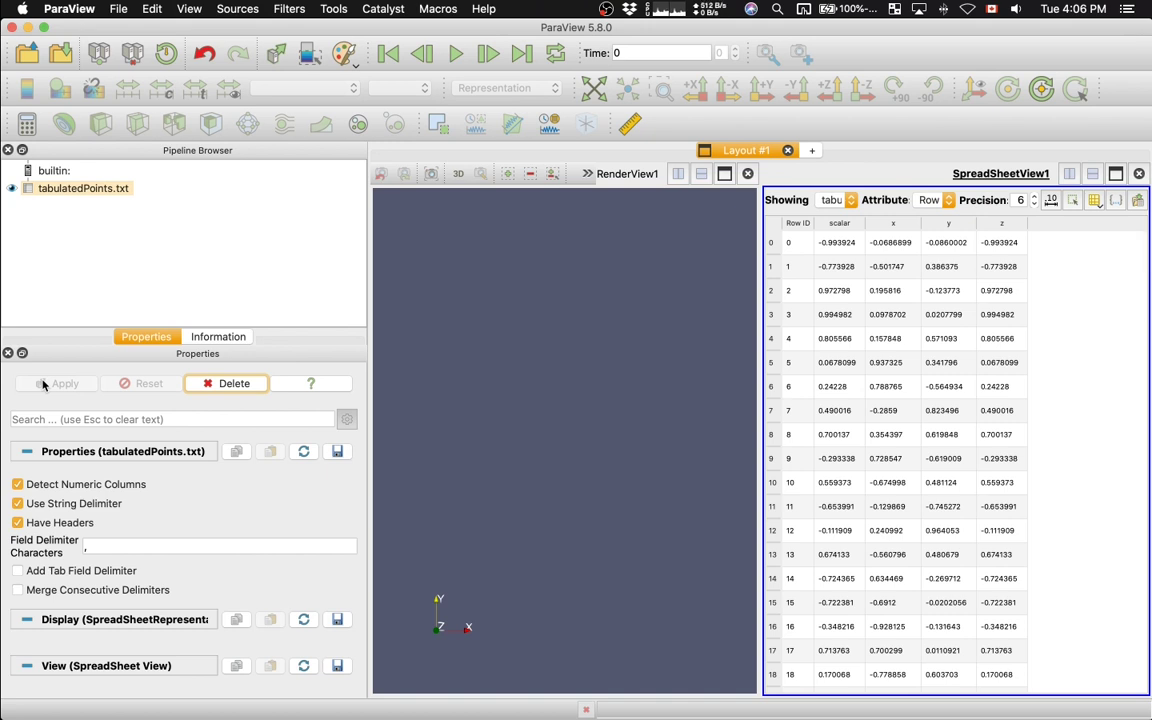
left_click(652, 389)
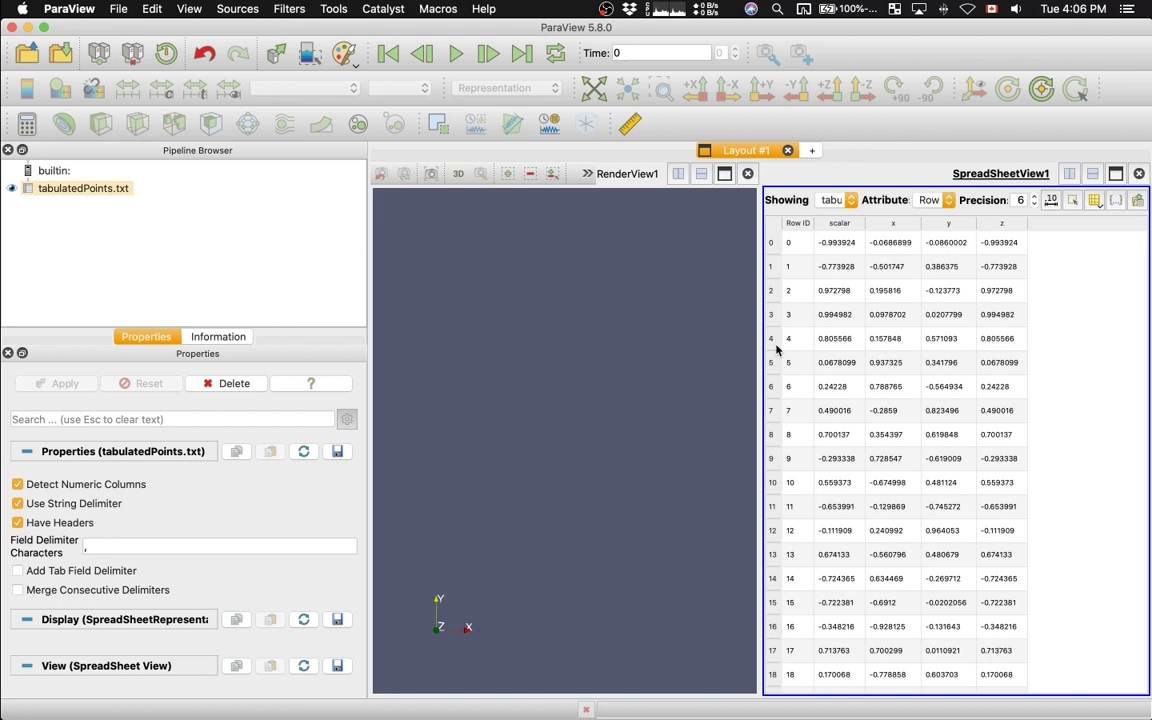
Apply a Table To Points filter to the loaded table, using columns x, y and z for the X, Y and Z coordinates.
left_click(289, 8)
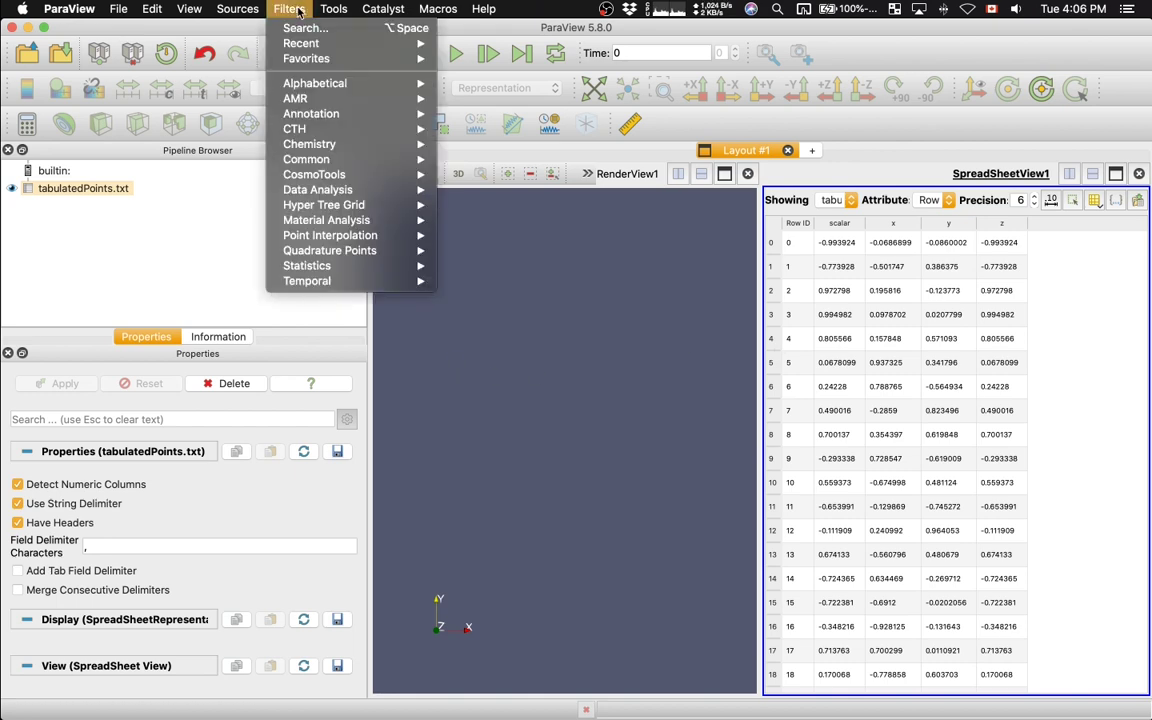
mouse_move(320, 83)
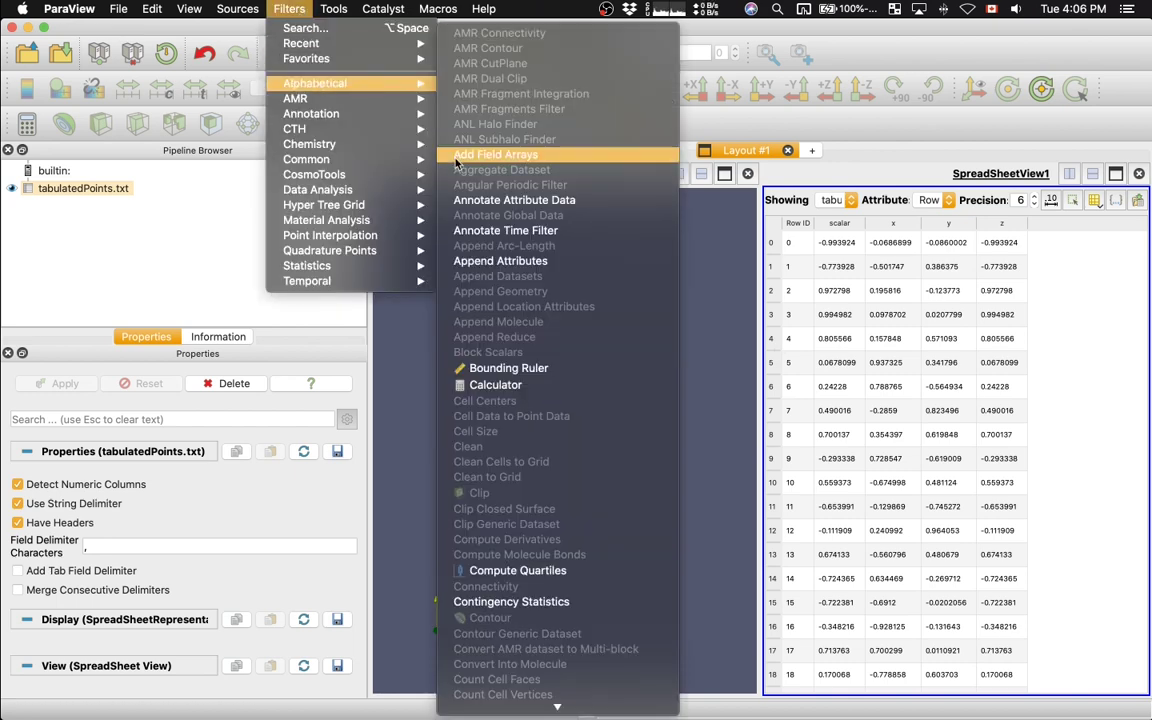
key("t")
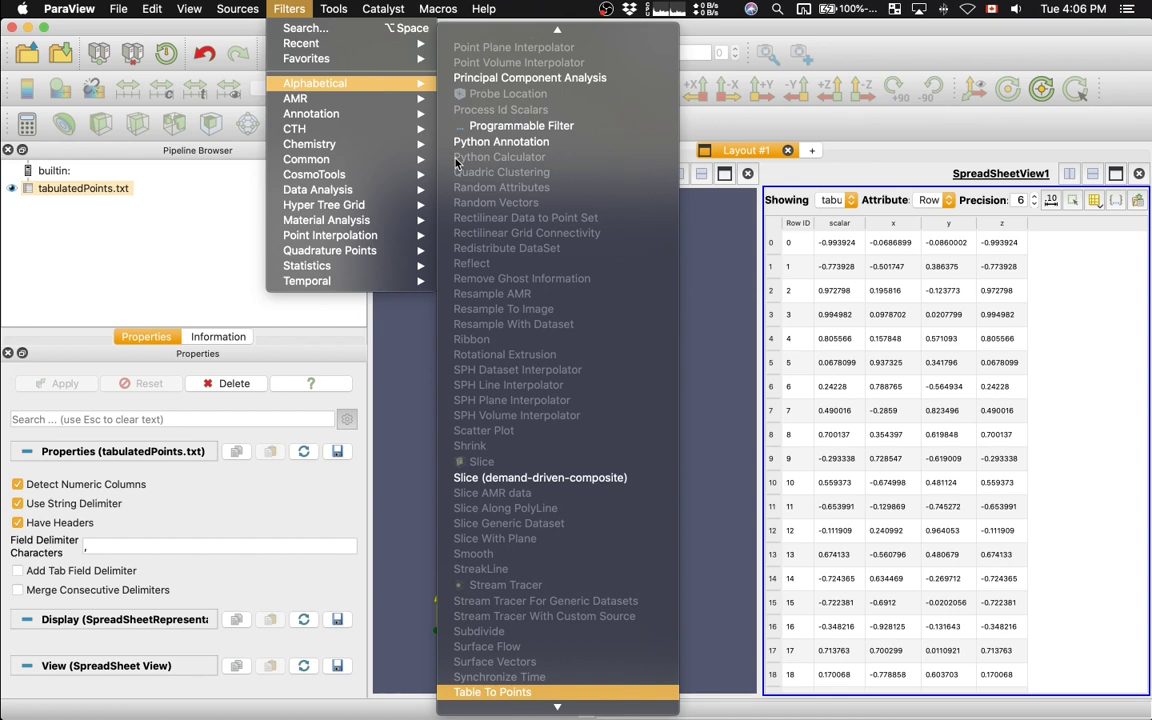
key("Return")
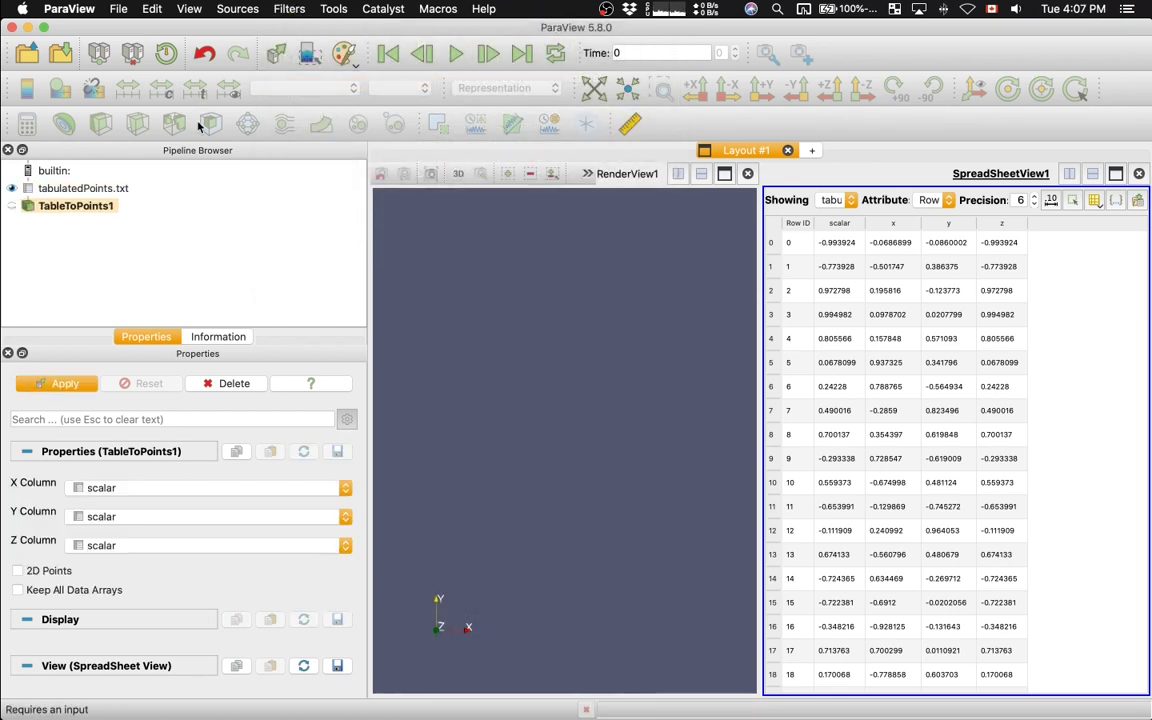
left_click(123, 489)
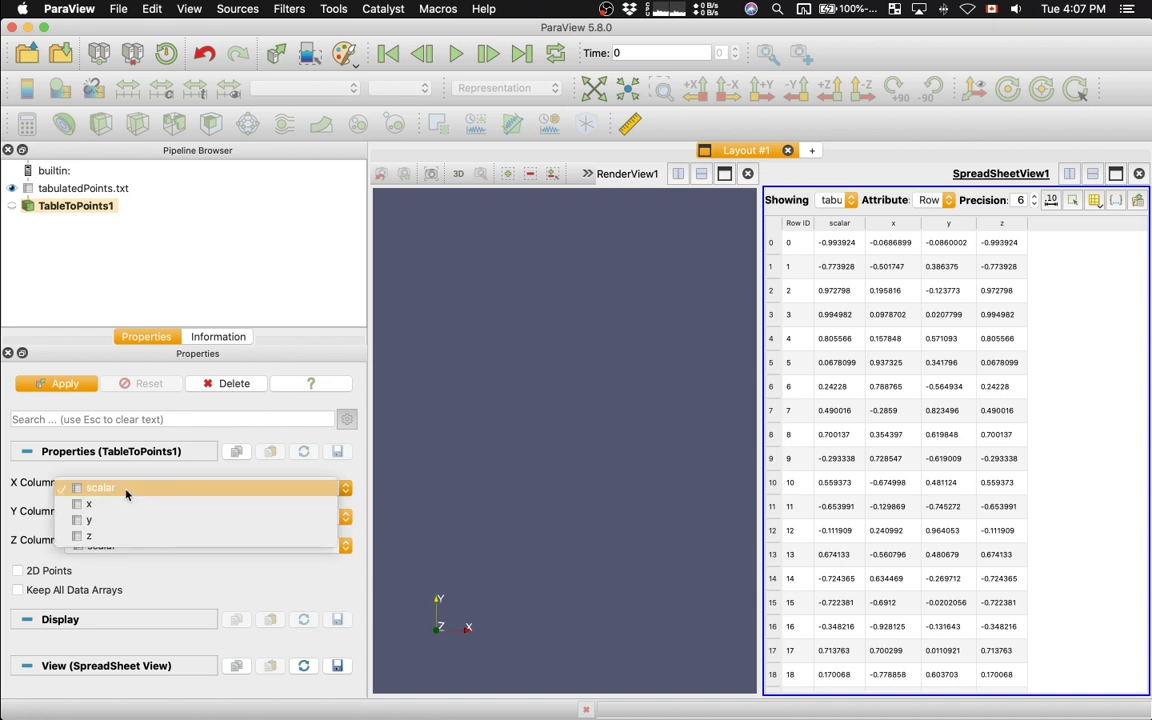
left_click(125, 509)
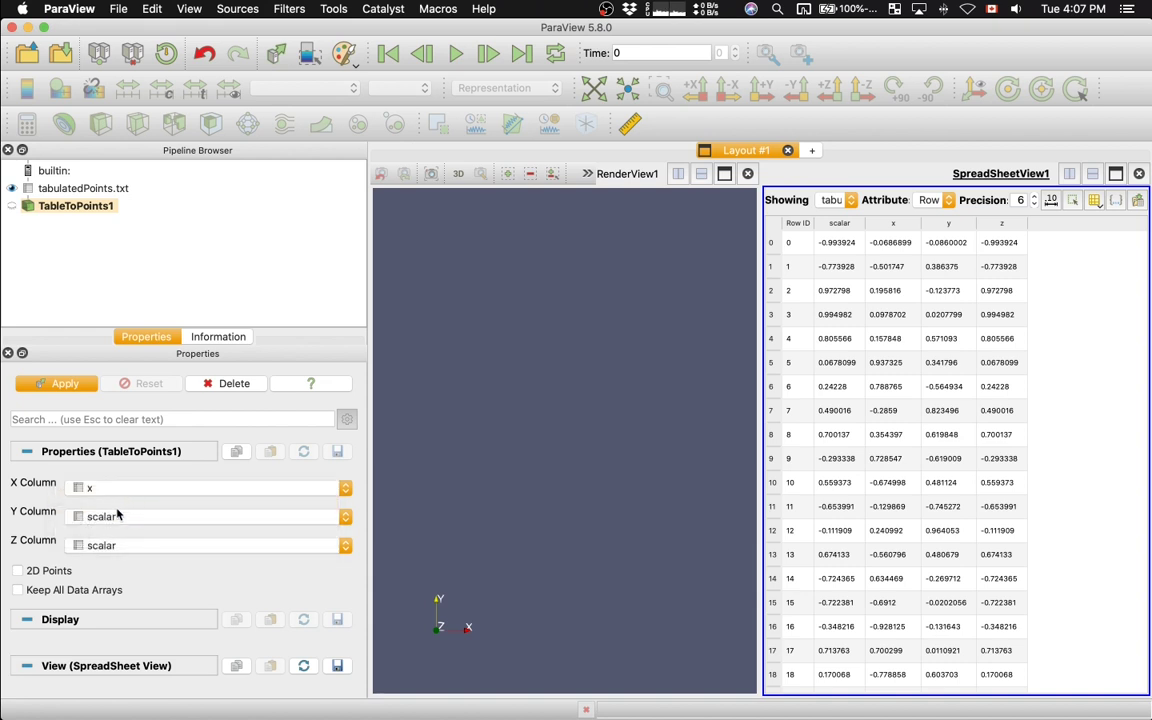
left_click(115, 516)
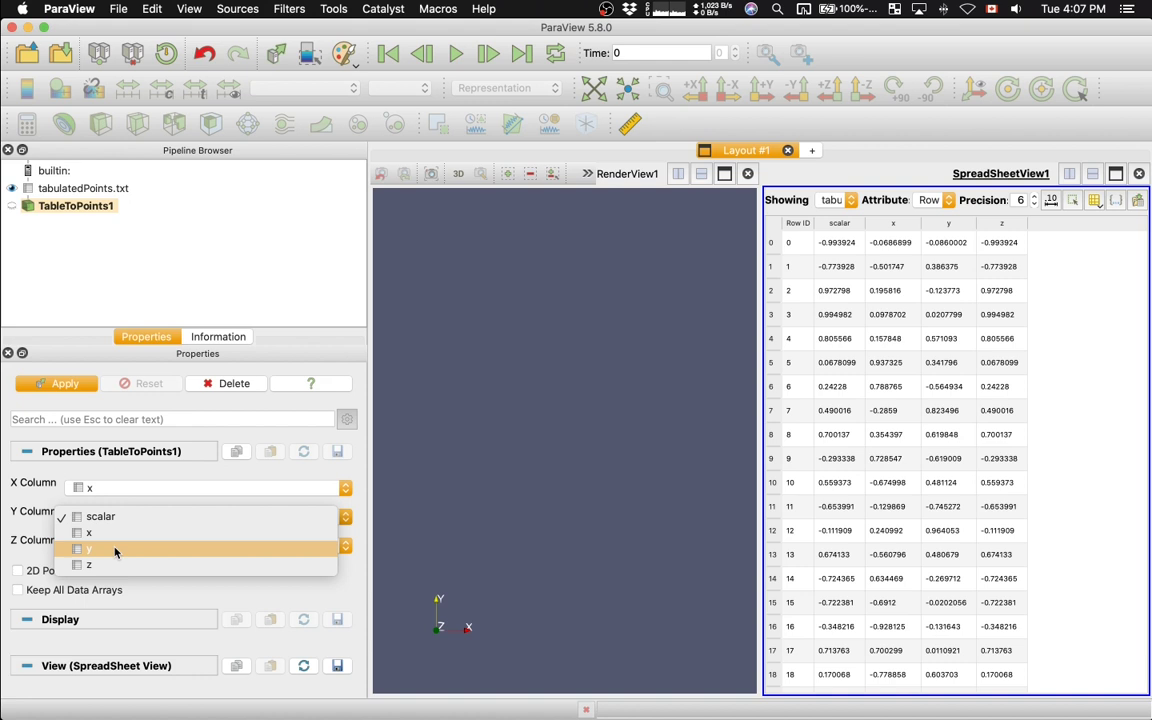
left_click(115, 548)
left_click(115, 550)
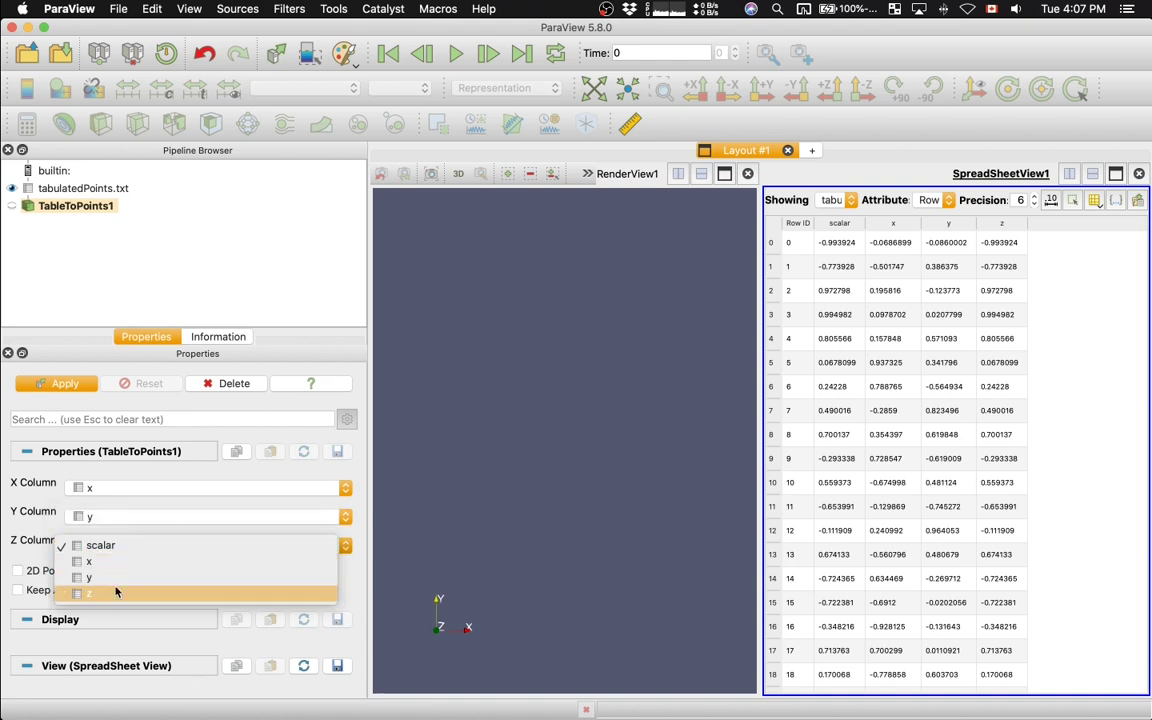
left_click(115, 591)
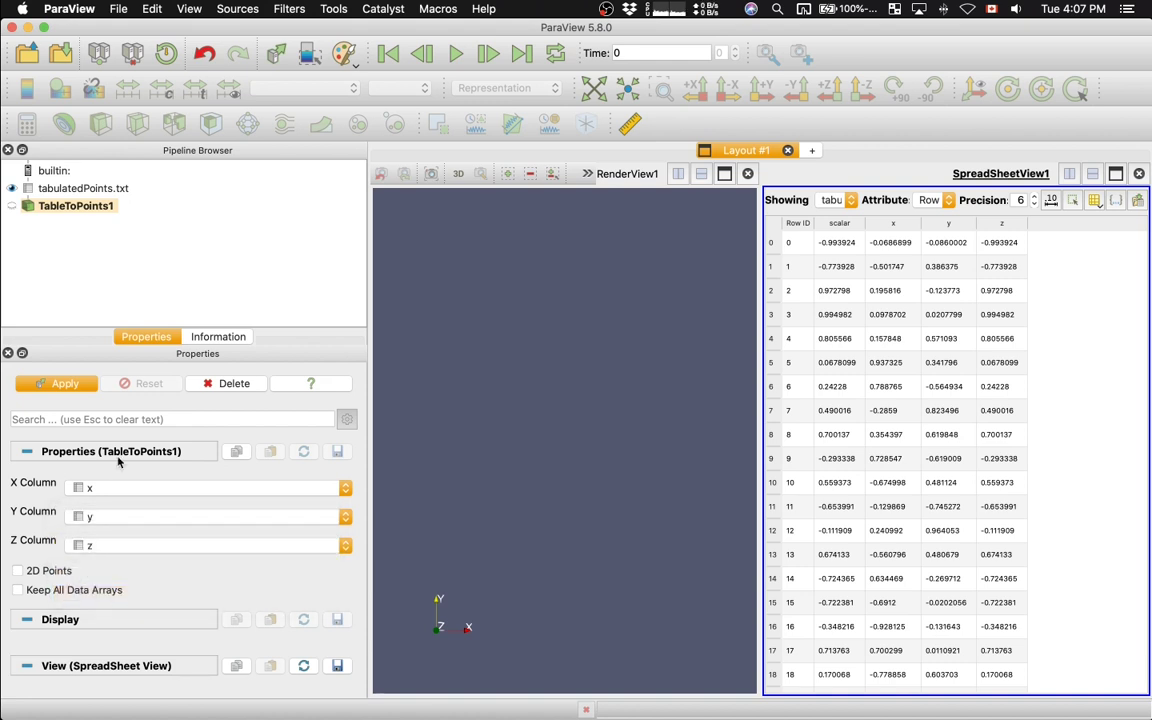
left_click(80, 390)
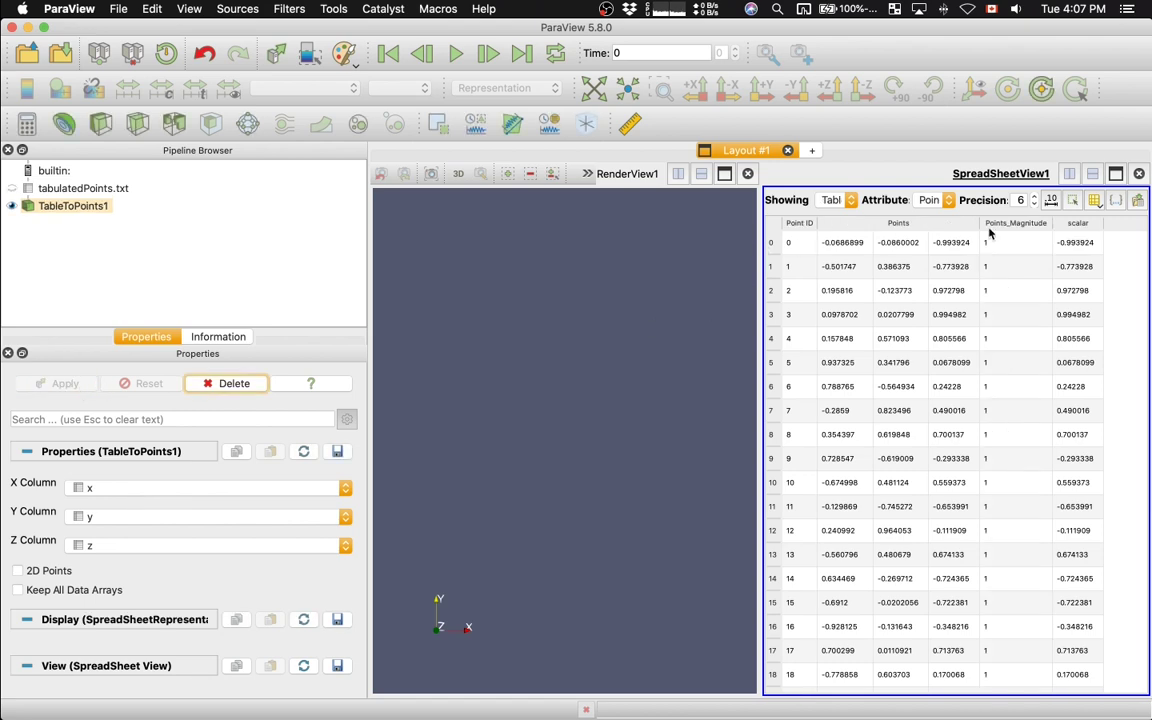
Close the spreadsheet view and make the Table To Points output visible in the render view.
left_click(1139, 174)
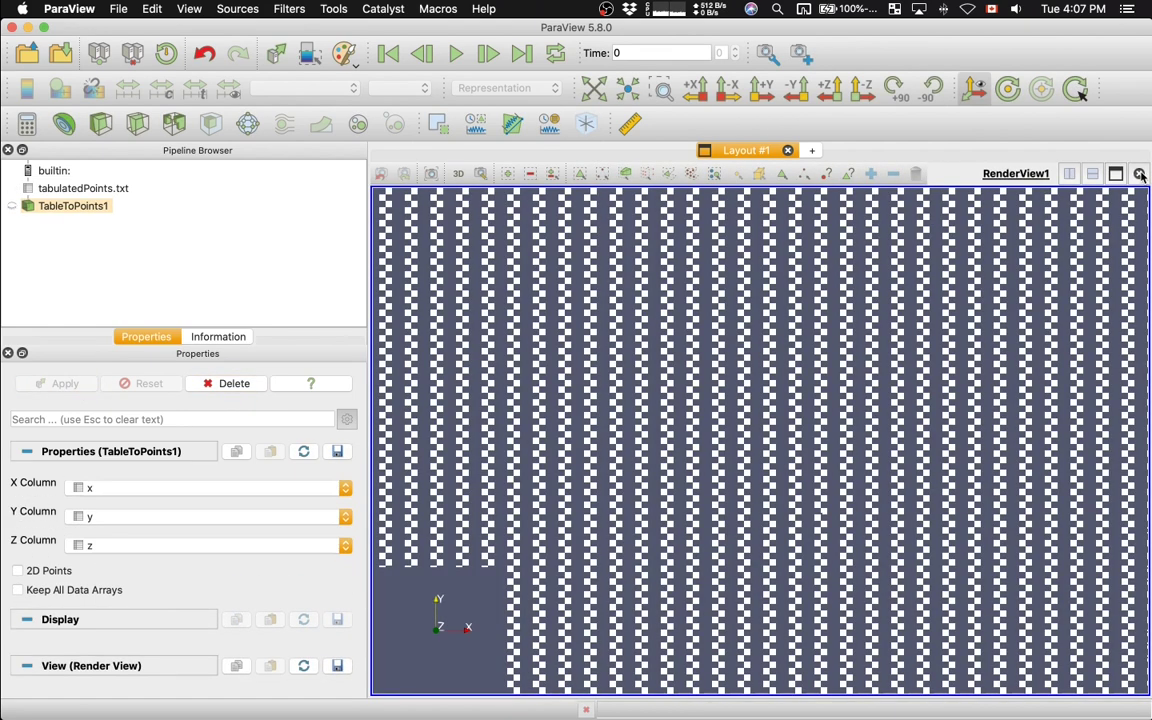
left_click(696, 91)
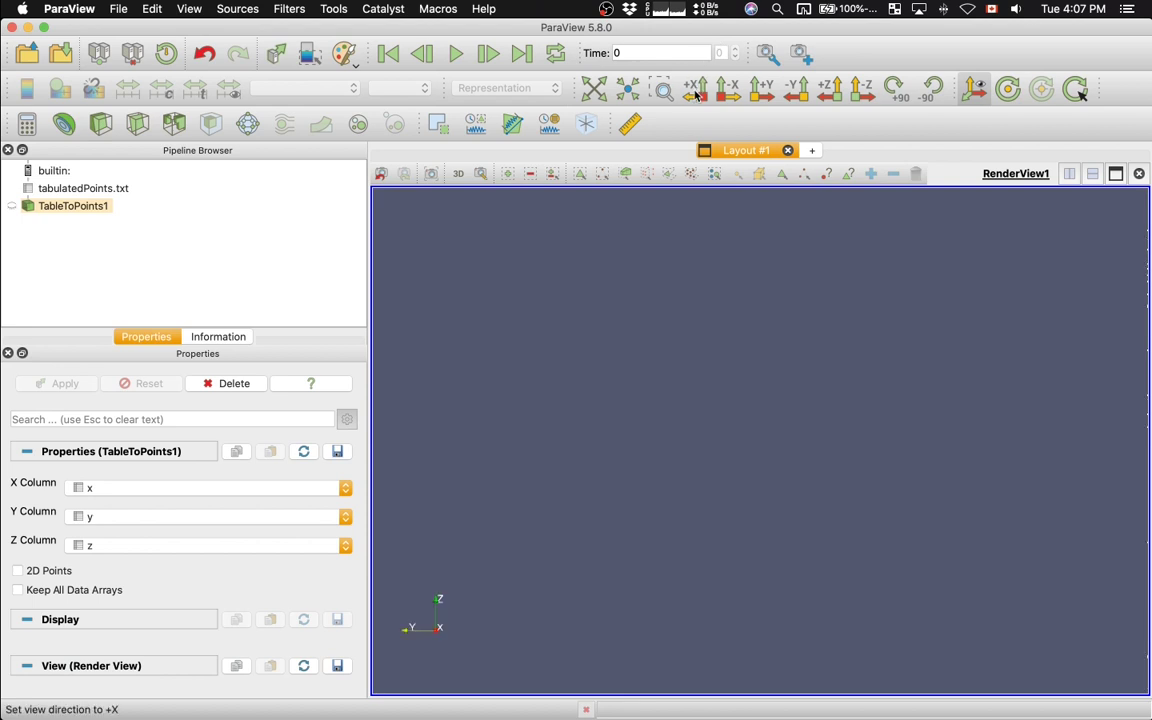
left_click_drag(740, 409, 820, 419)
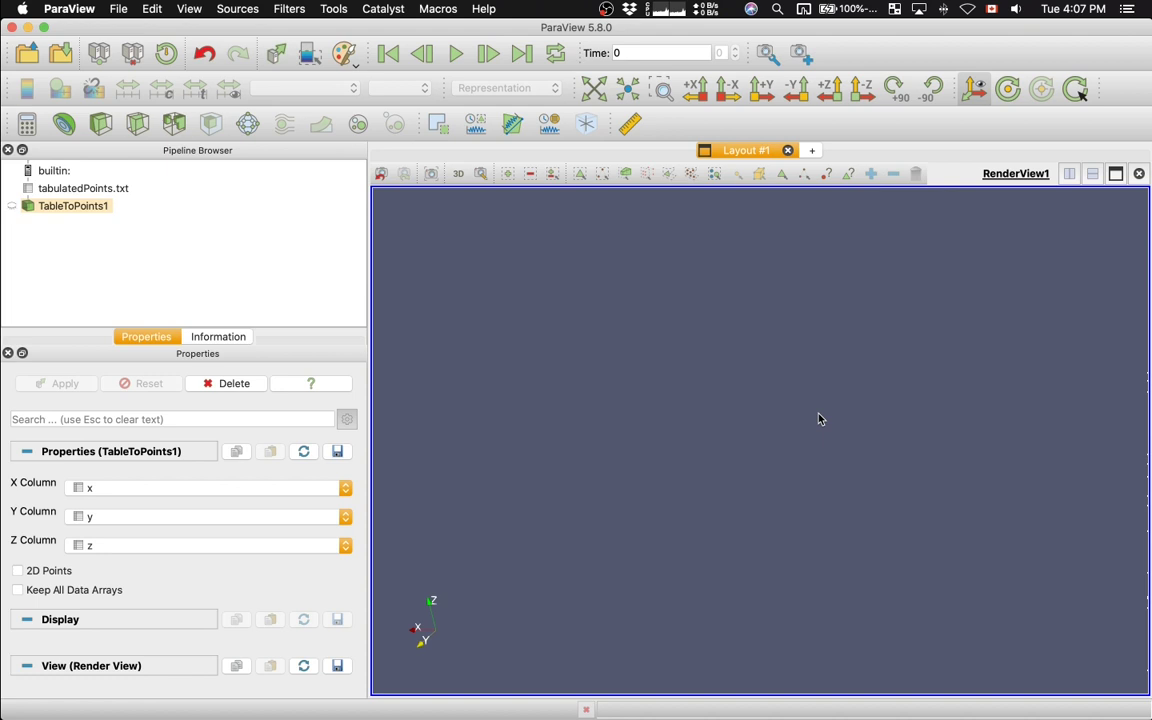
left_click(12, 206)
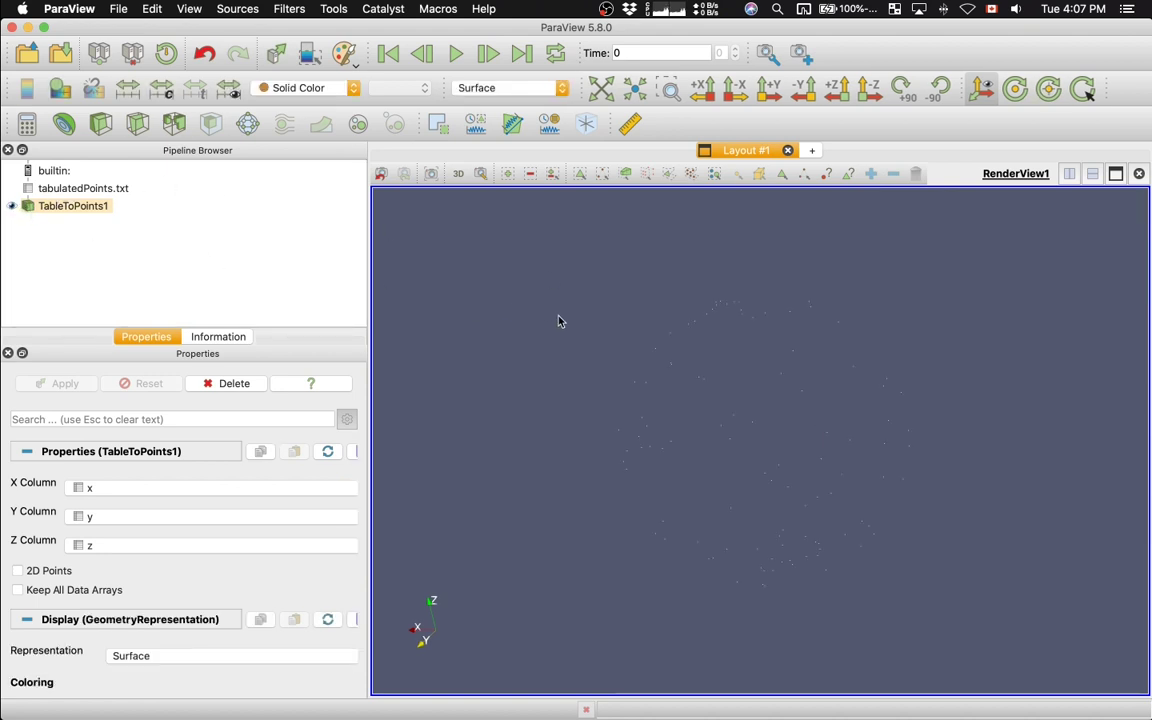
left_click_drag(558, 320, 543, 417)
Apply a Glyph filter to the points with the glyph type set to Sphere.
left_click(249, 126)
left_click(172, 512)
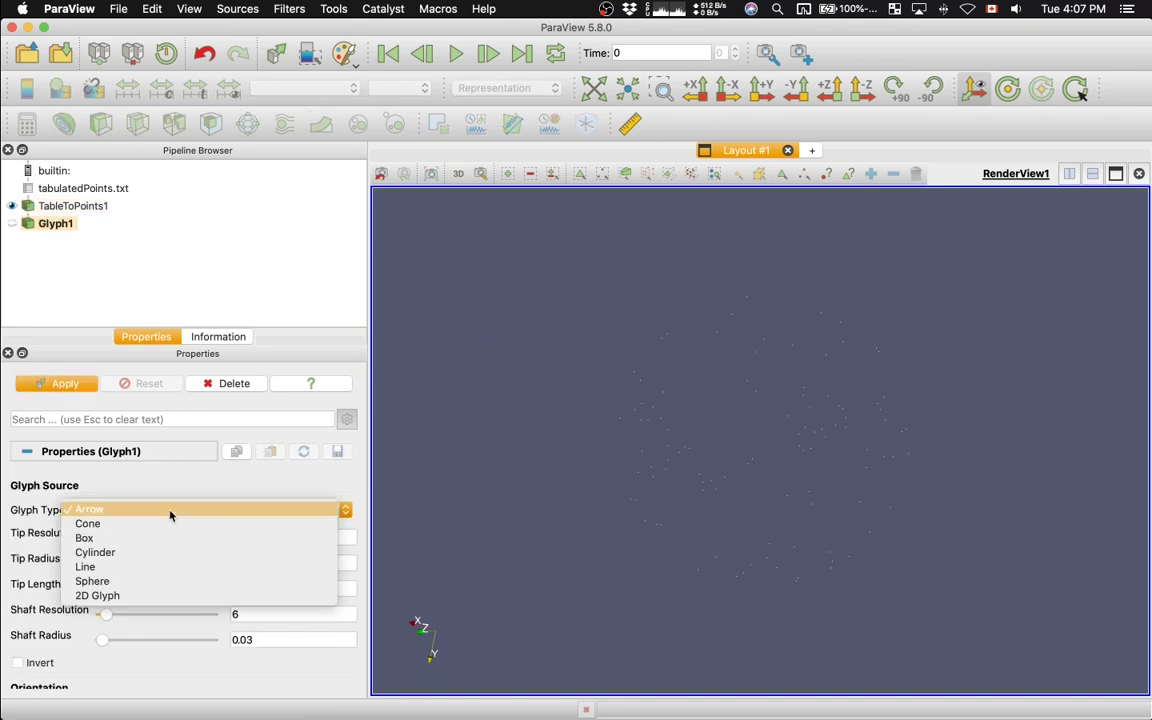
left_click(158, 581)
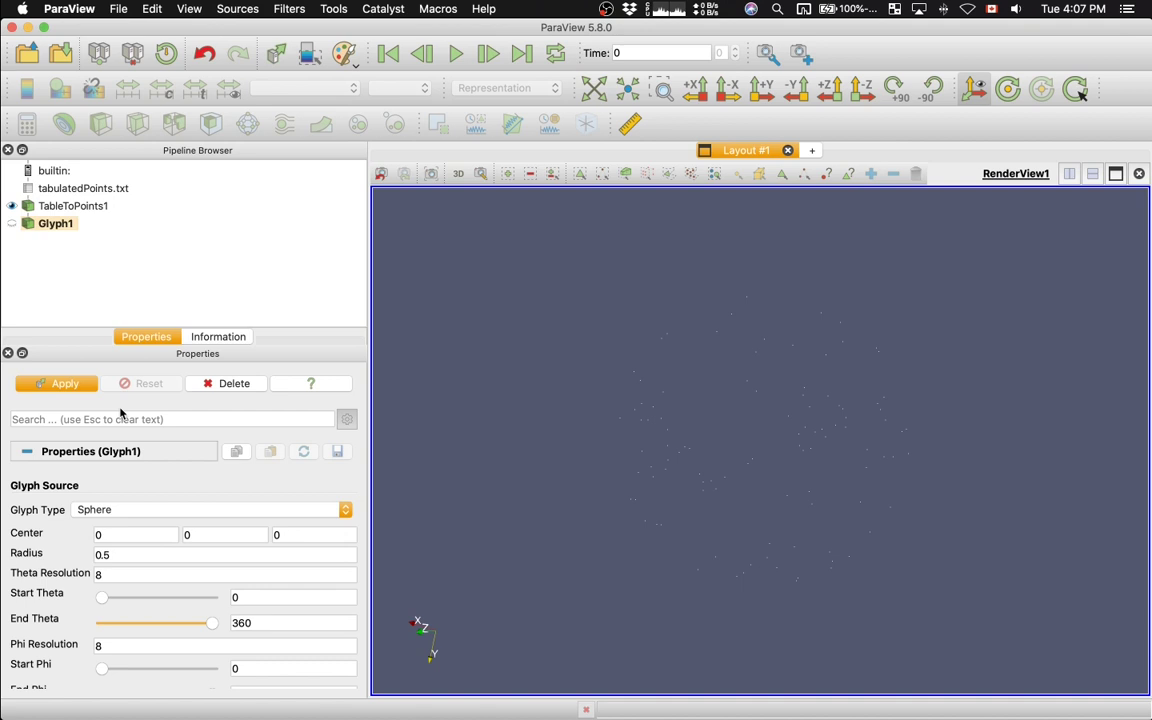
left_click(73, 385)
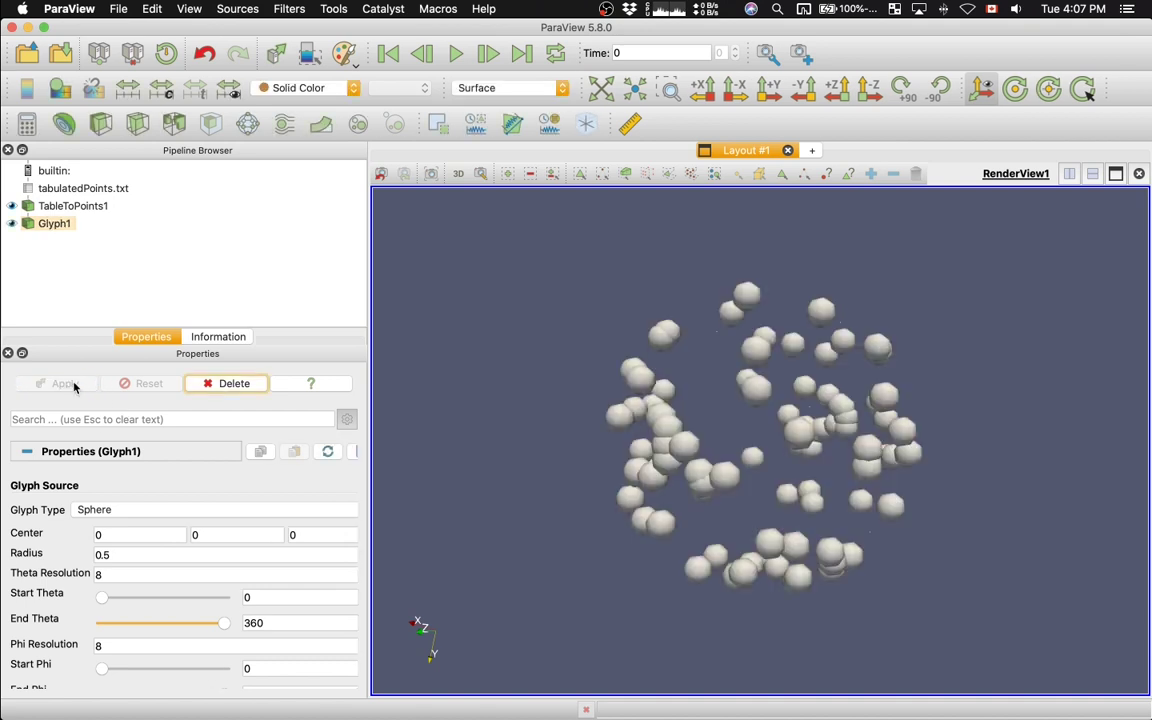
Set the sphere glyphs' radius to 0.3 and both their theta and phi resolution to 30, and apply the changes.
scroll(209, 556, "down", 3)
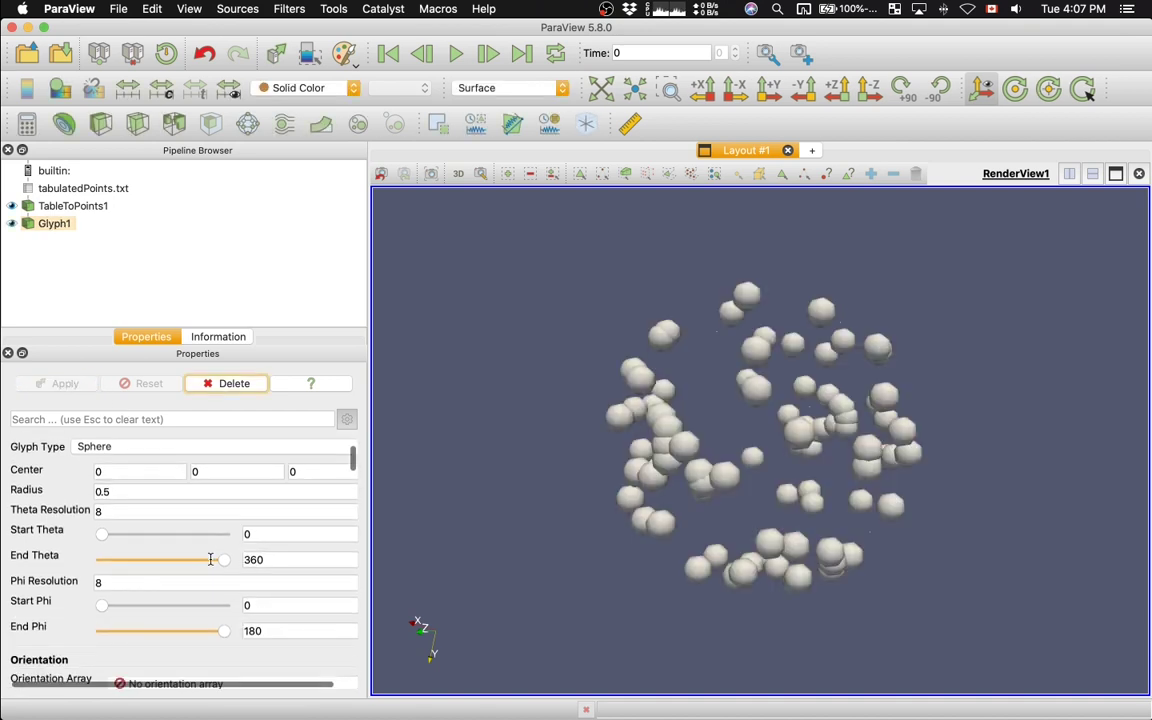
left_click(131, 492)
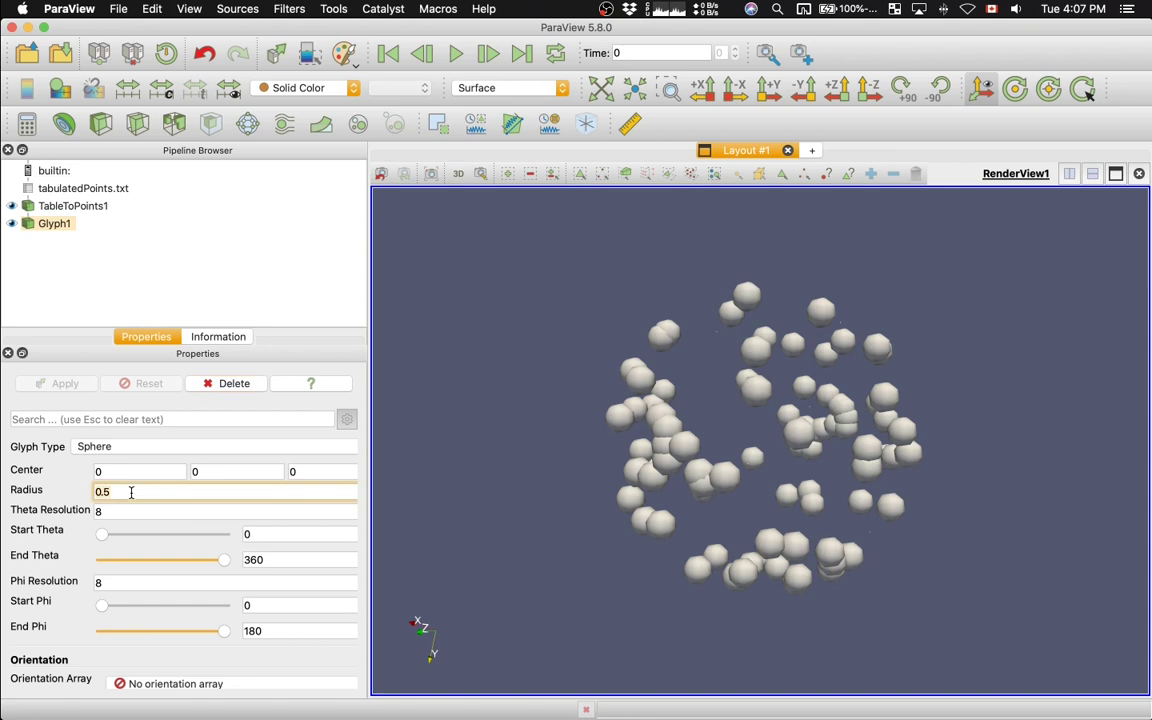
key("BackSpace")
type("3")
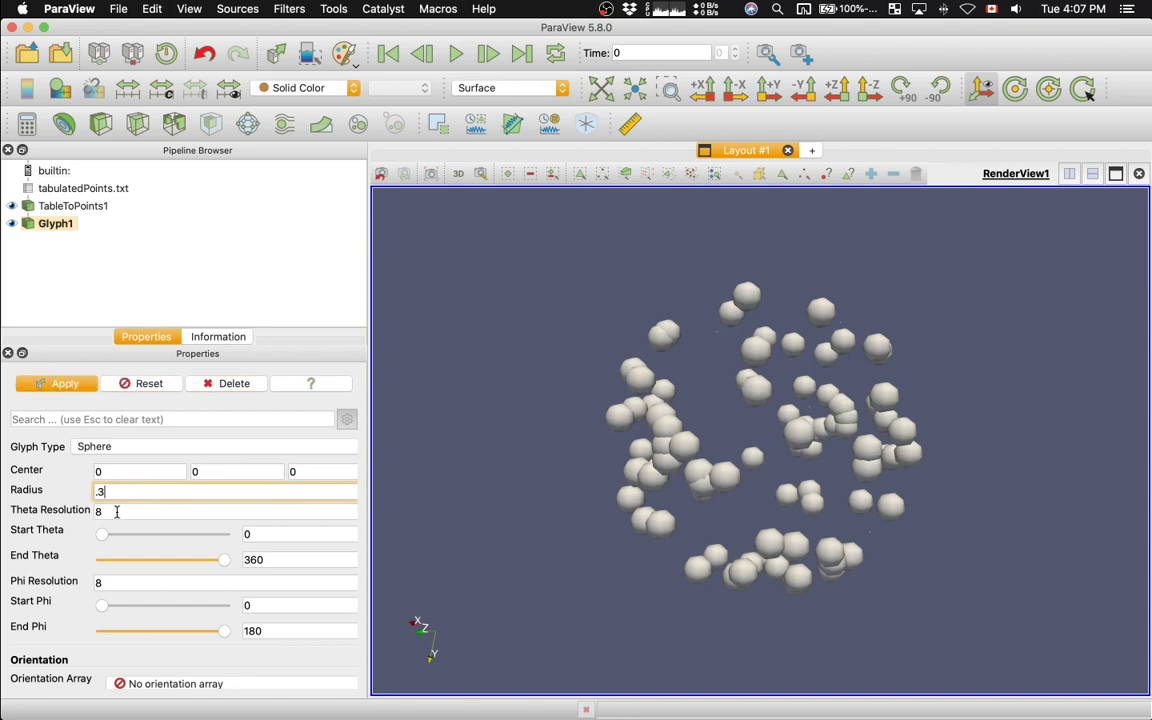
left_click(116, 511)
key("BackSpace")
type("30")
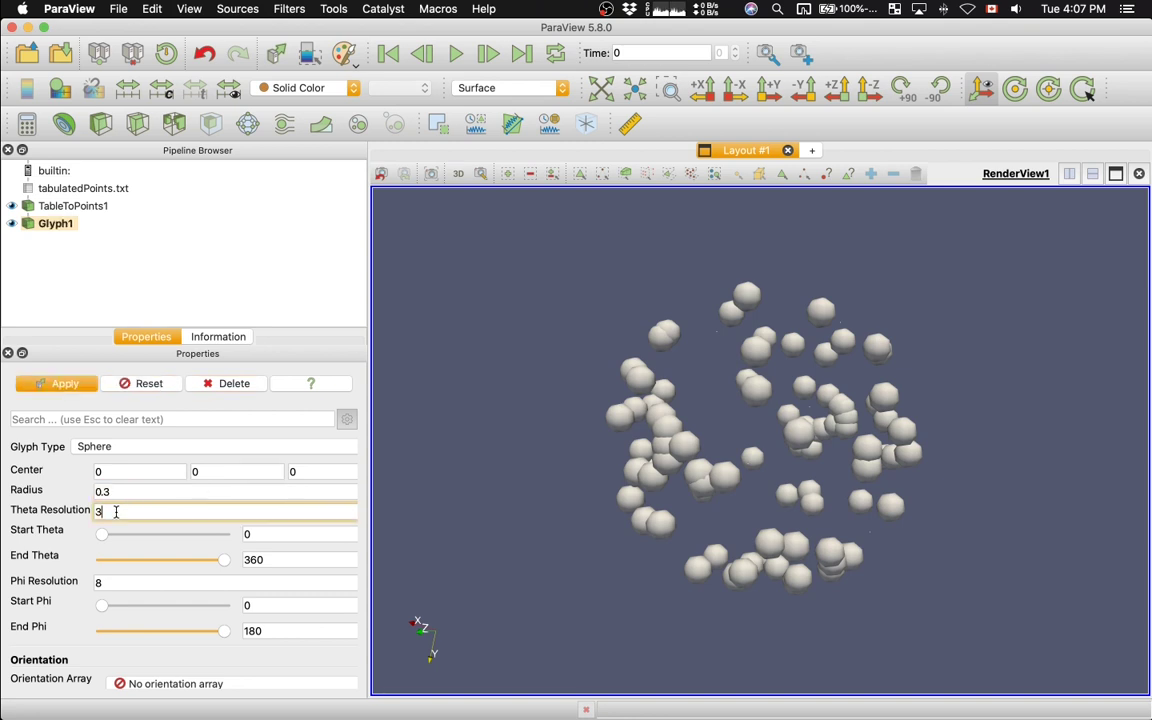
left_click(123, 581)
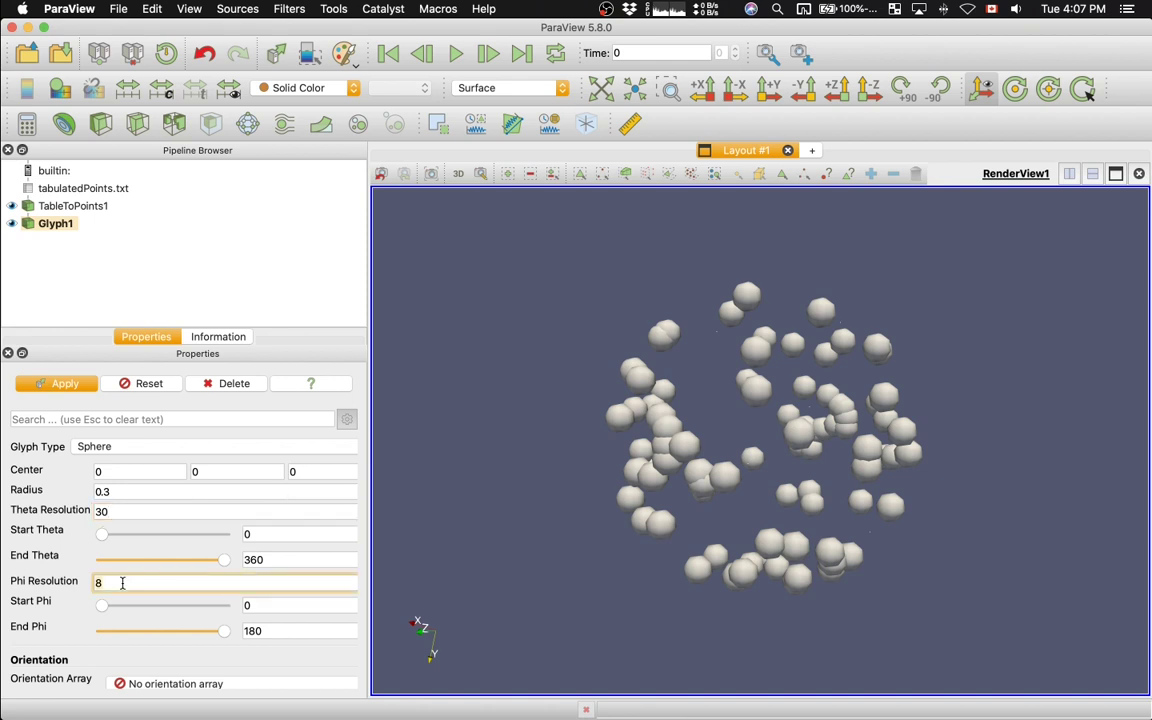
key("BackSpace")
type("30")
left_click(50, 385)
left_click_drag(400, 402, 588, 457)
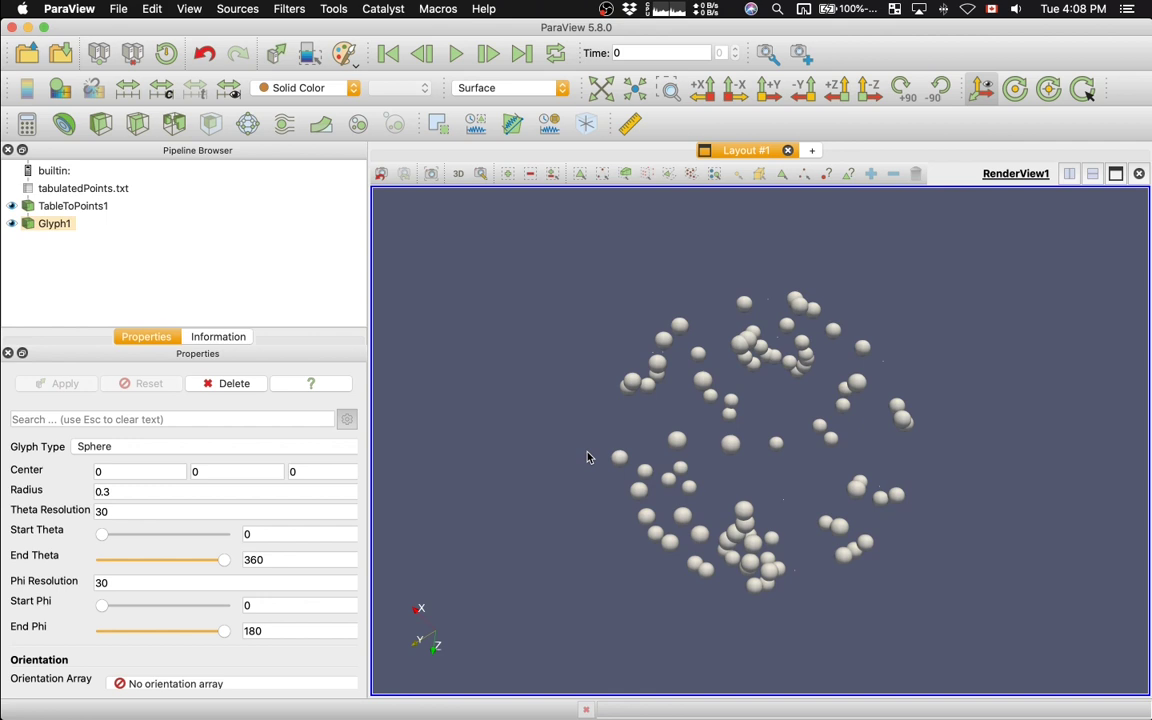
Color the sphere glyphs by the scalar array and inspect the colored points from different angles.
scroll(588, 457, "up", 2)
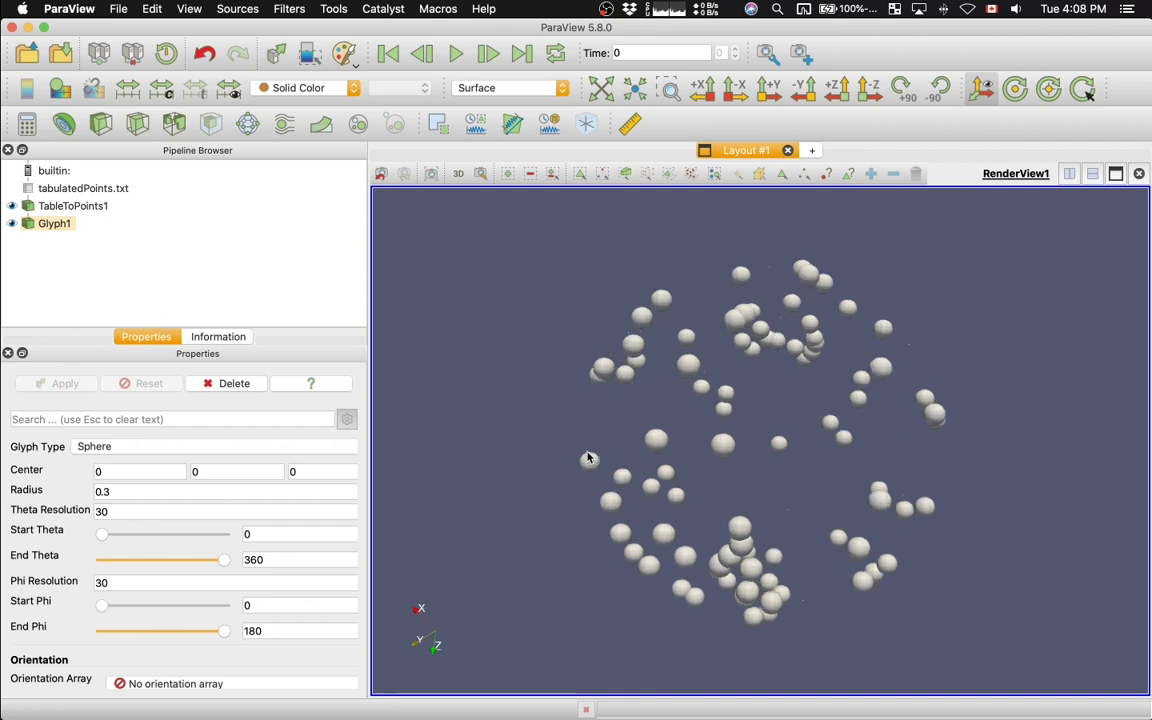
left_click(315, 88)
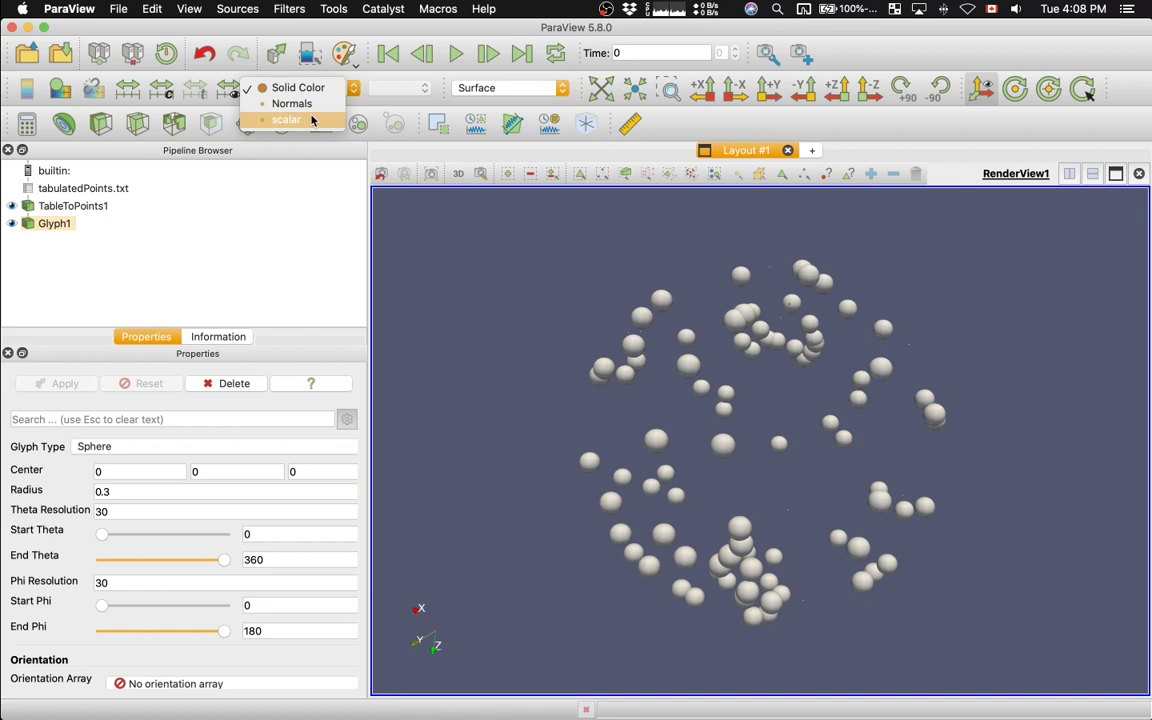
left_click(312, 120)
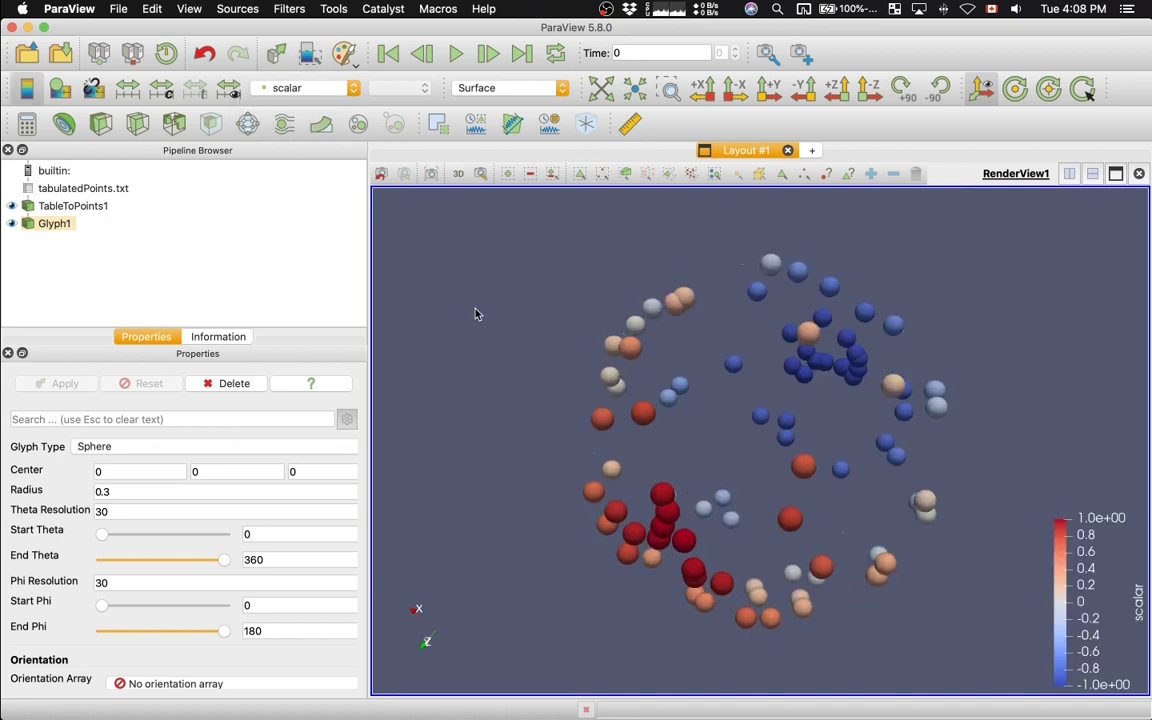
left_click_drag(476, 314, 613, 334)
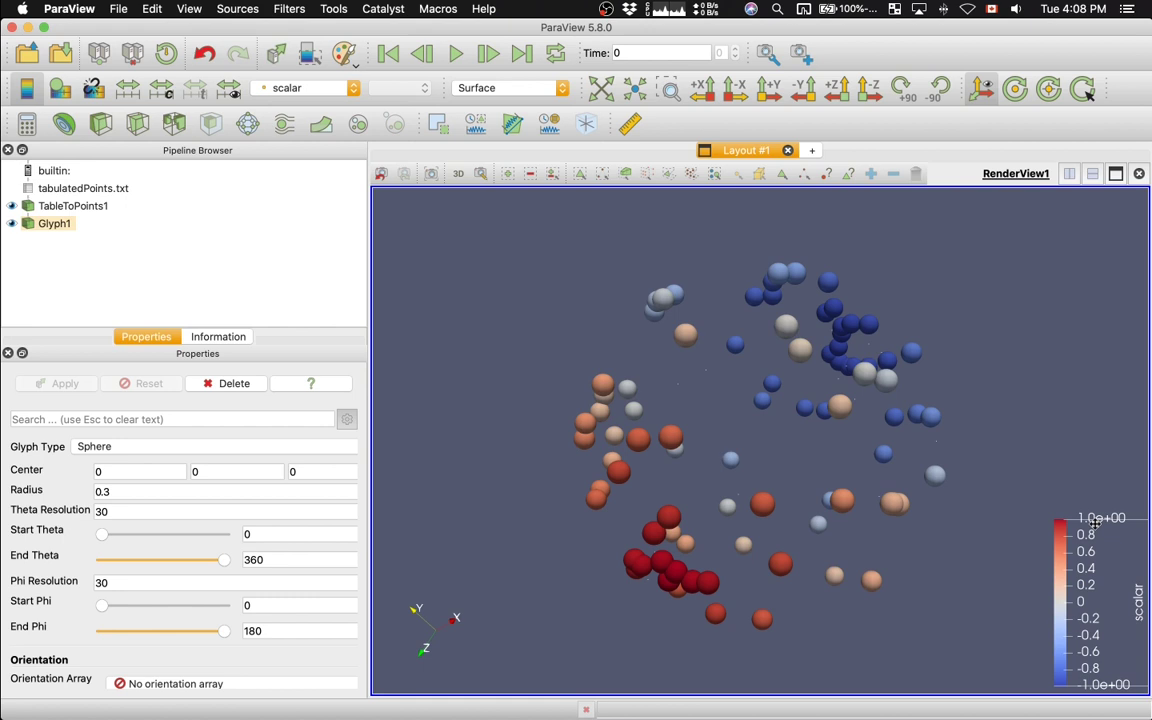
left_click_drag(700, 330, 580, 321)
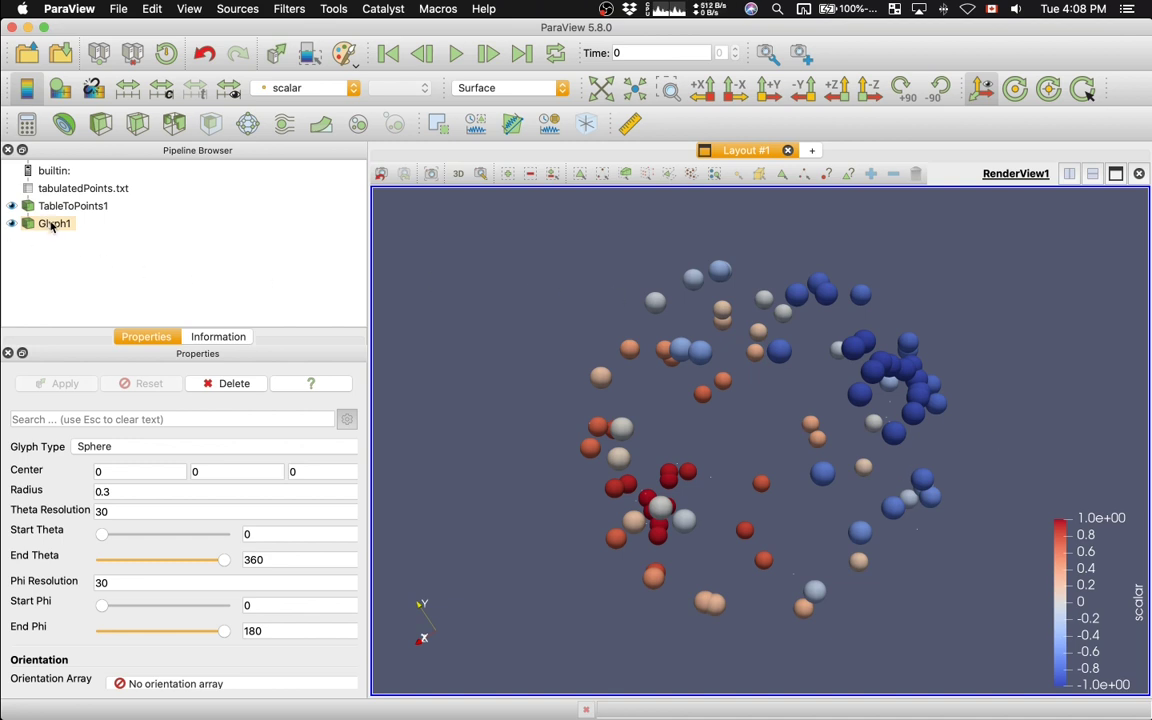
Try scaling the sphere glyphs by the scalar array, apply the change and inspect the spheres from different angles.
scroll(164, 506, "up", 1)
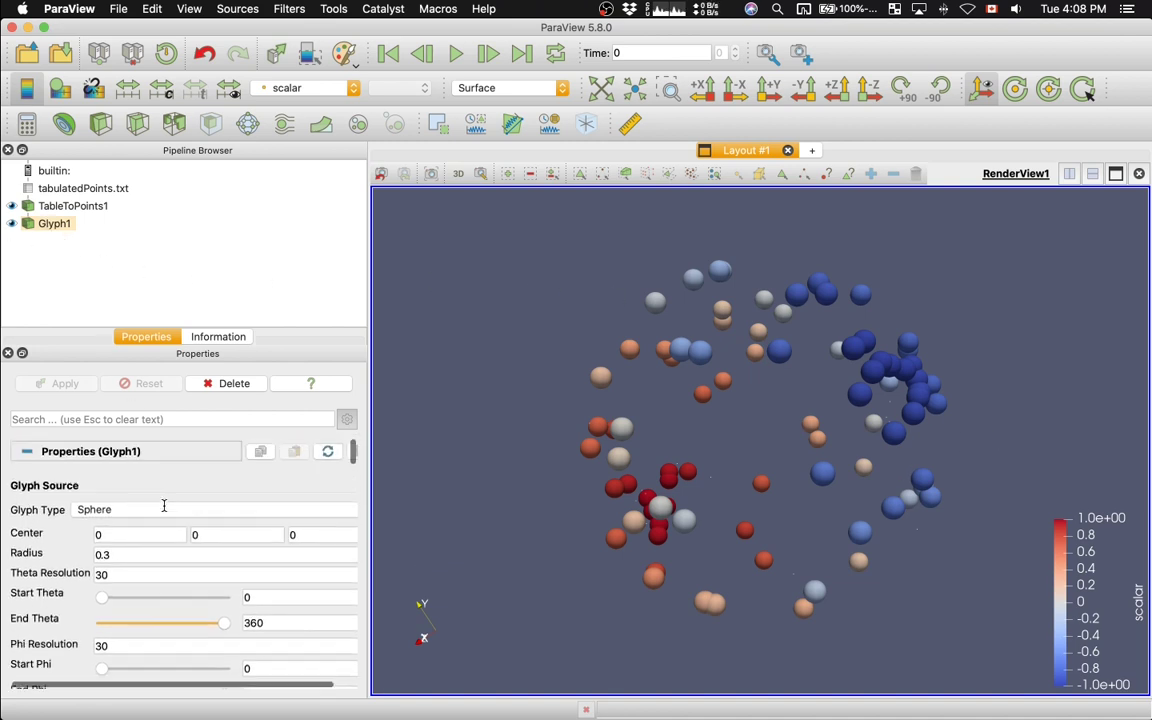
scroll(164, 506, "down", 5)
scroll(164, 506, "down", 4)
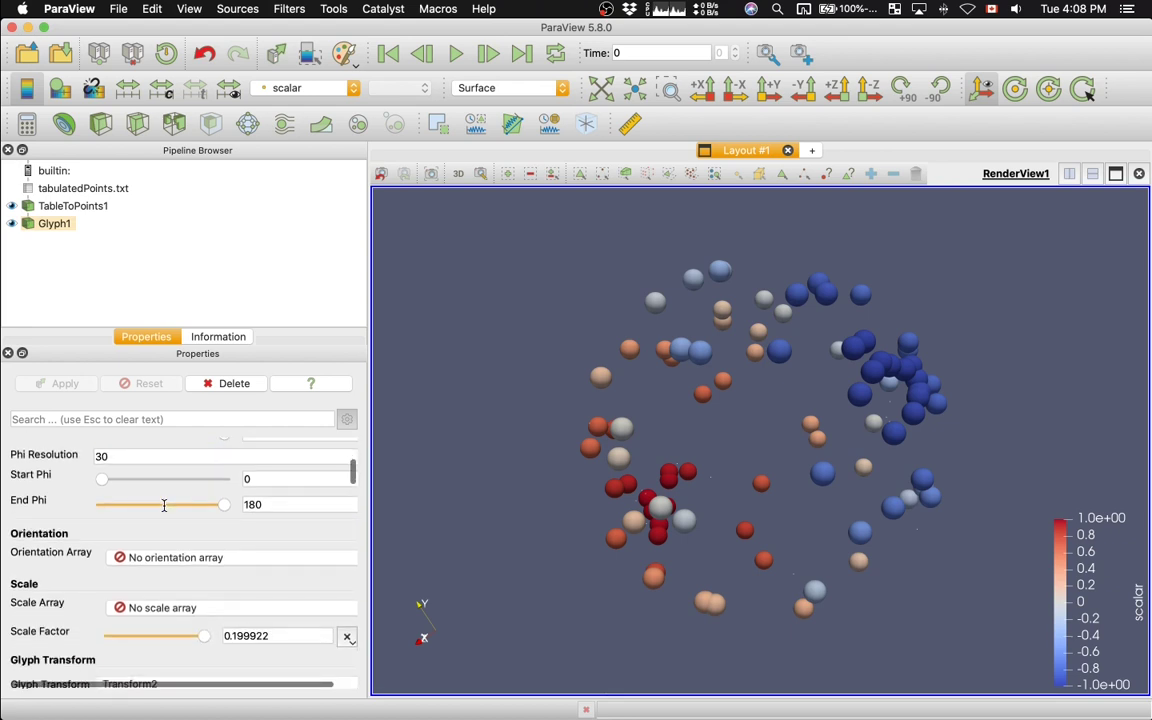
left_click(160, 572)
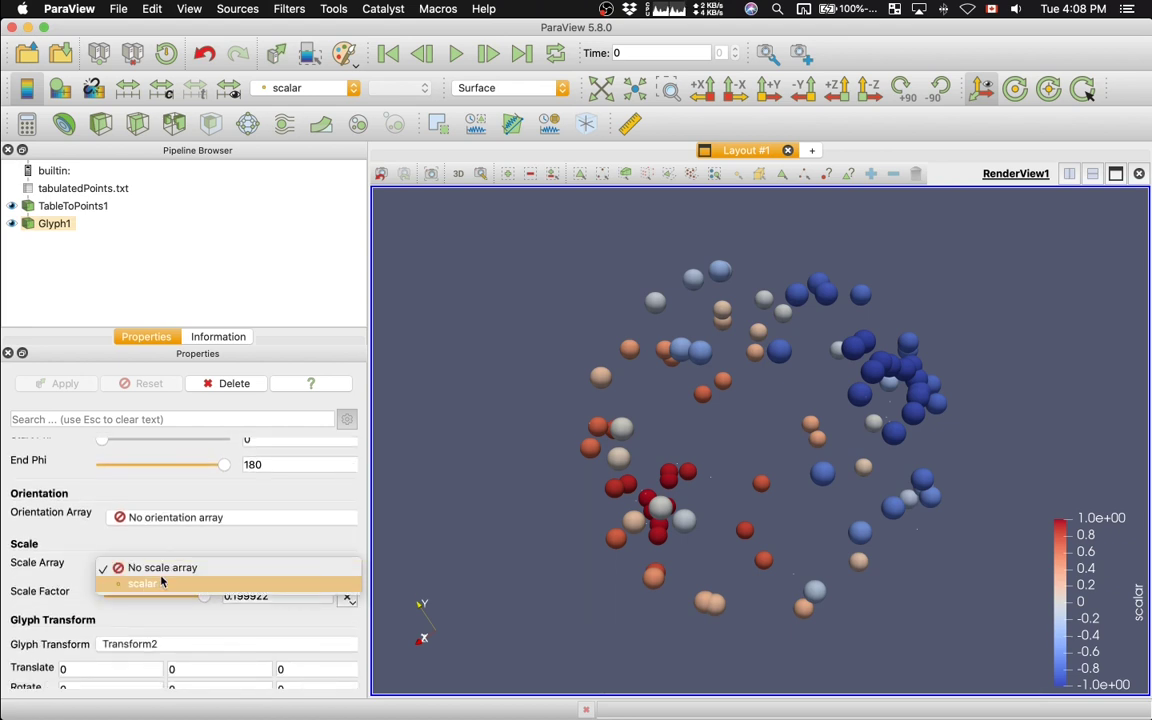
left_click(158, 584)
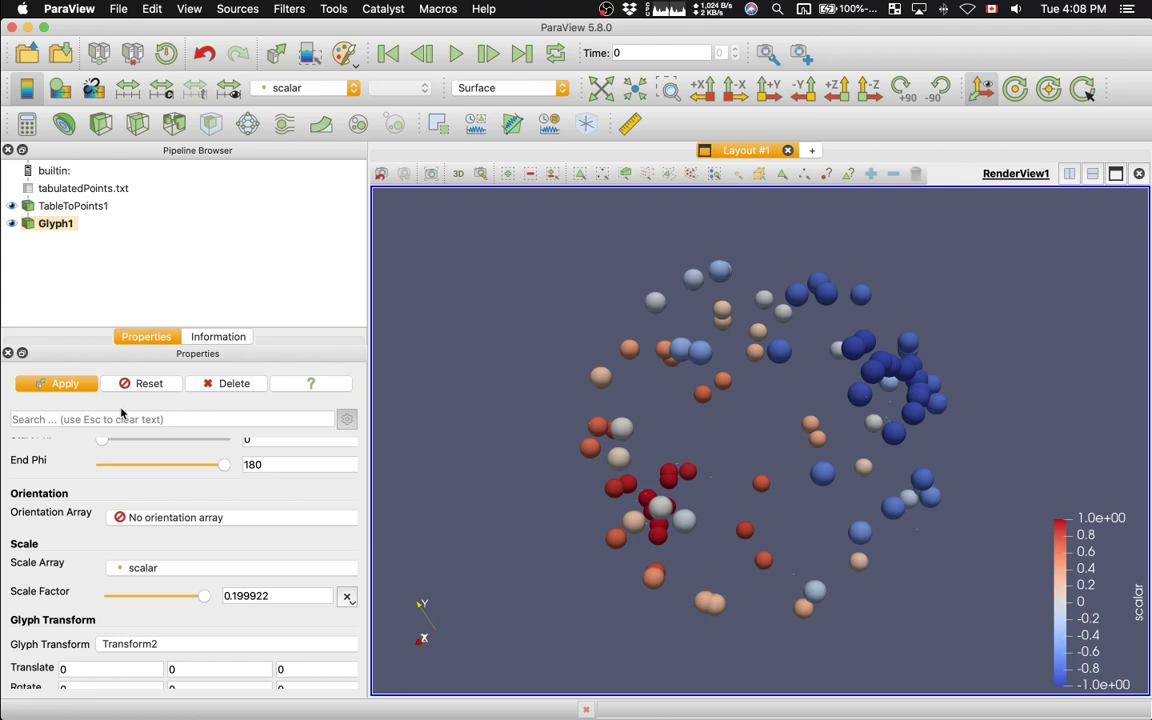
left_click(62, 384)
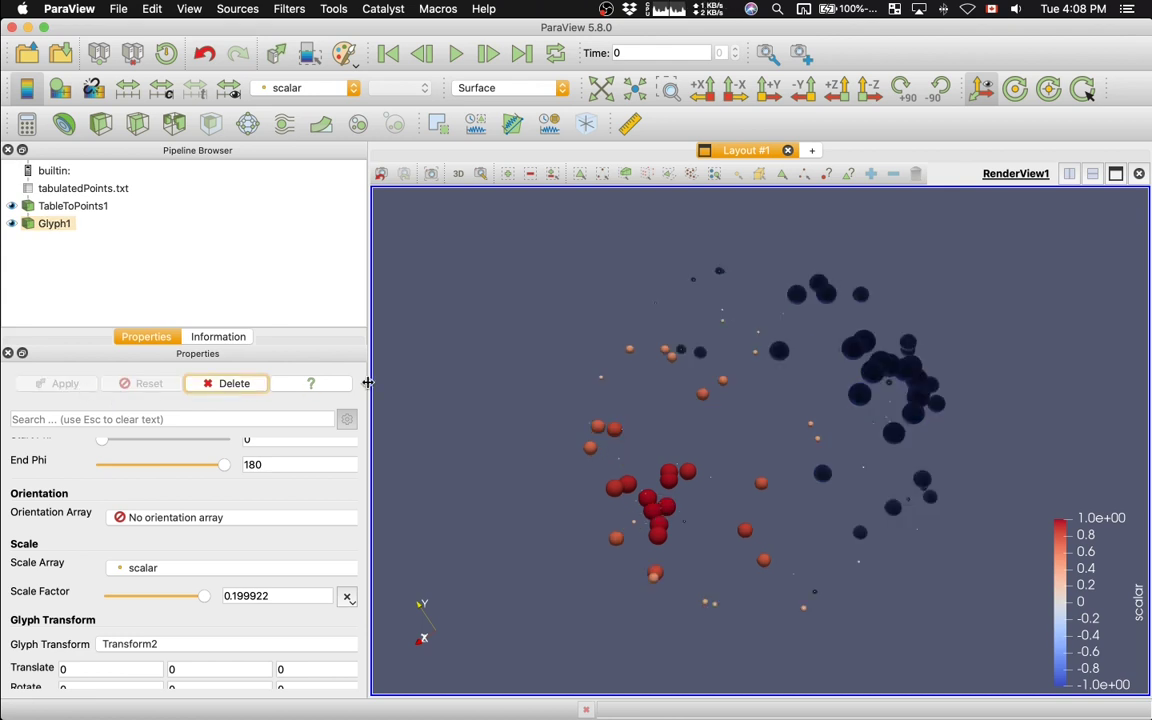
left_click_drag(426, 408, 824, 283)
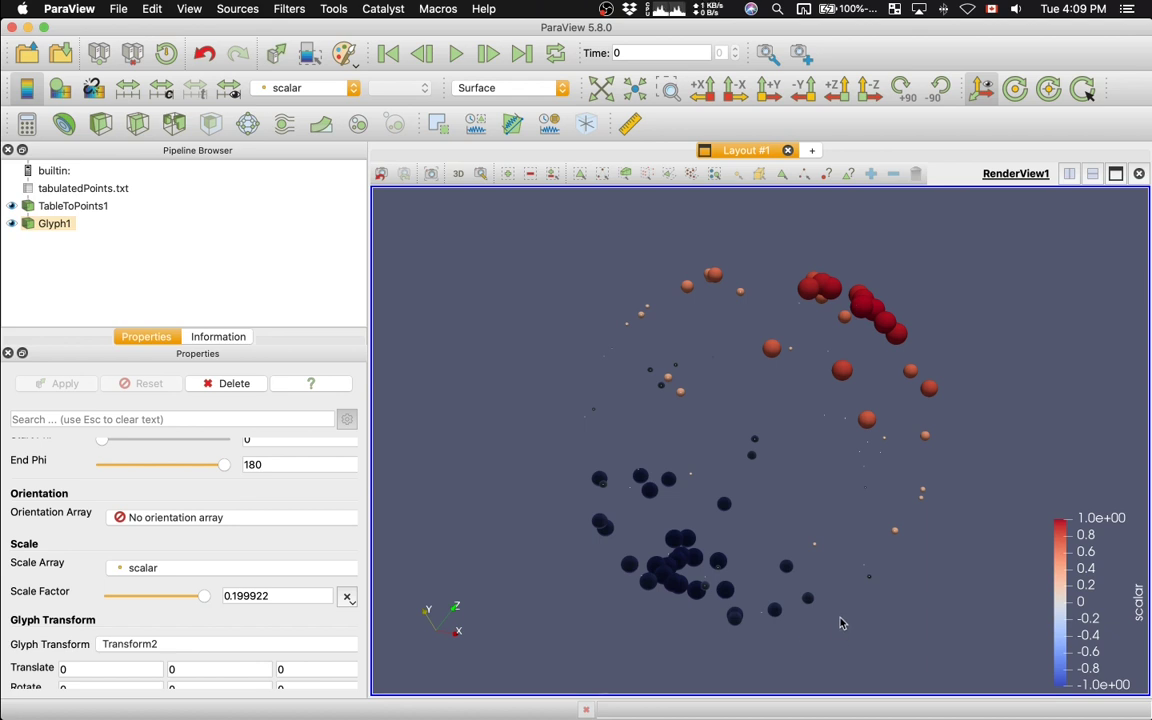
left_click_drag(841, 620, 848, 497)
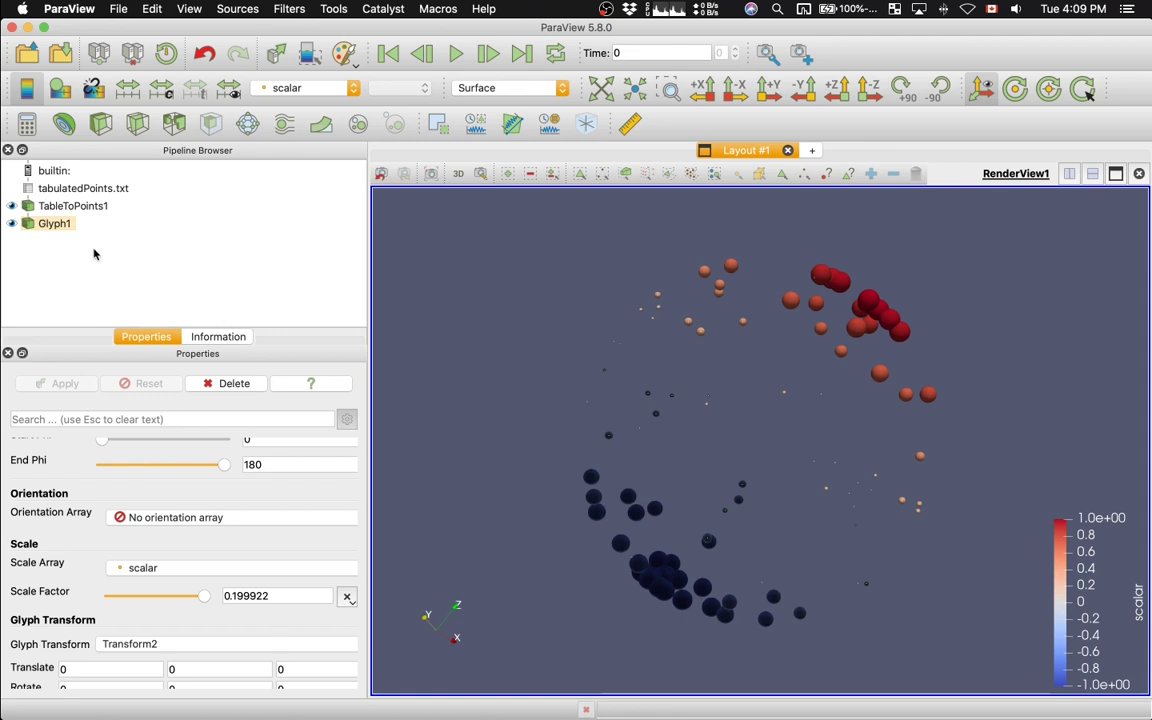
Delete the Glyph filter and add a Calculator filter to the points with the result array named newradius.
left_click(225, 384)
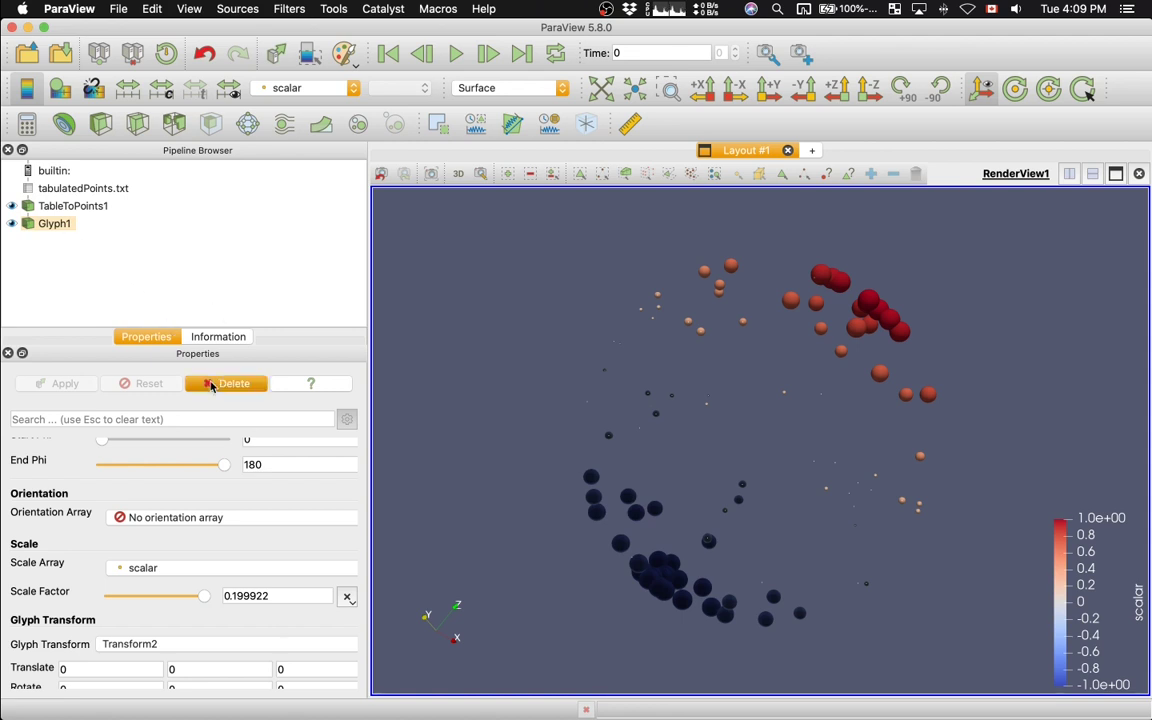
left_click(27, 124)
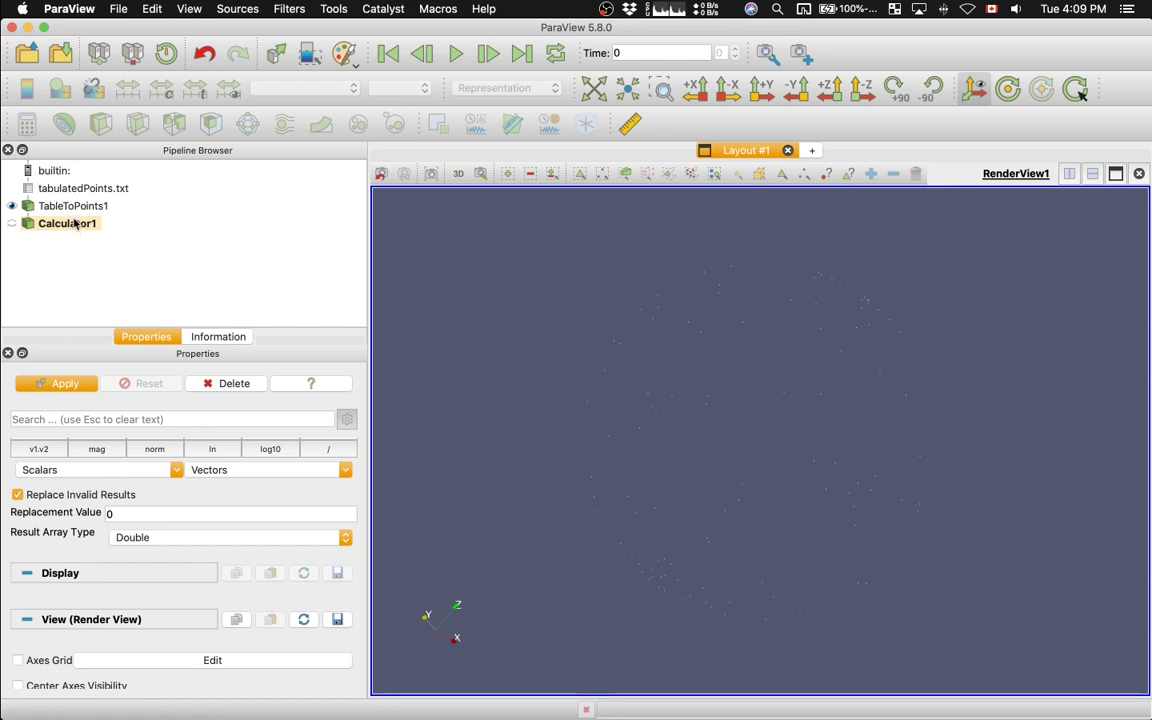
scroll(173, 545, "up", 3)
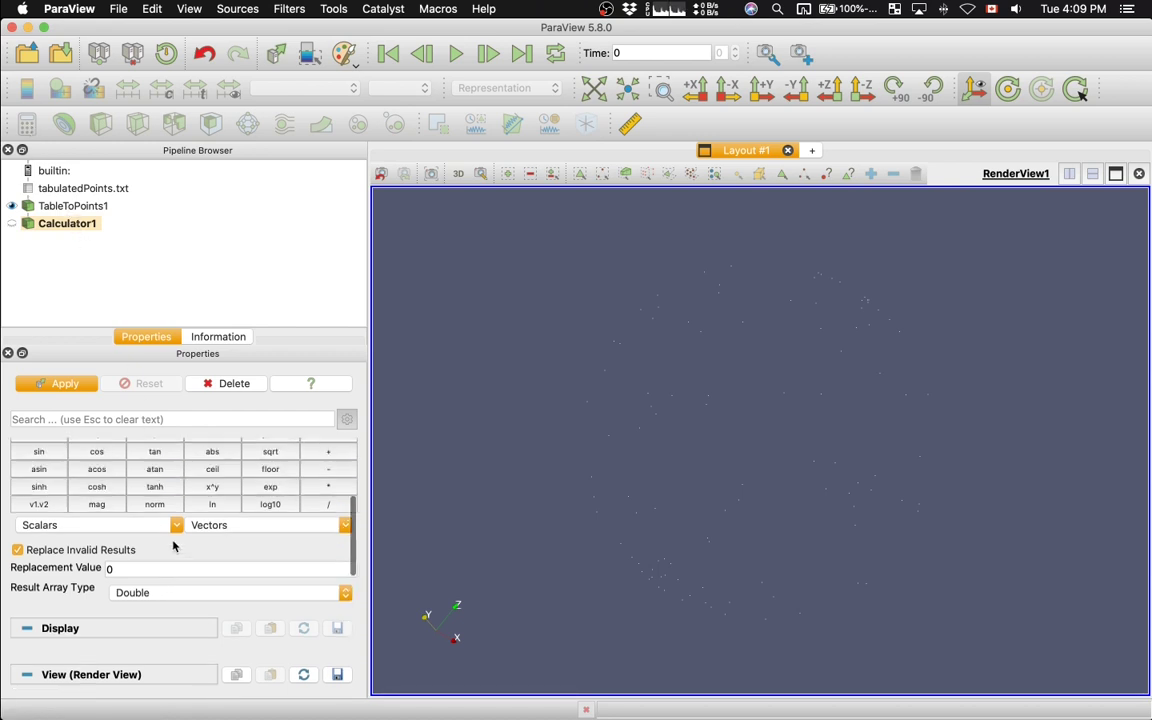
scroll(173, 545, "up", 1)
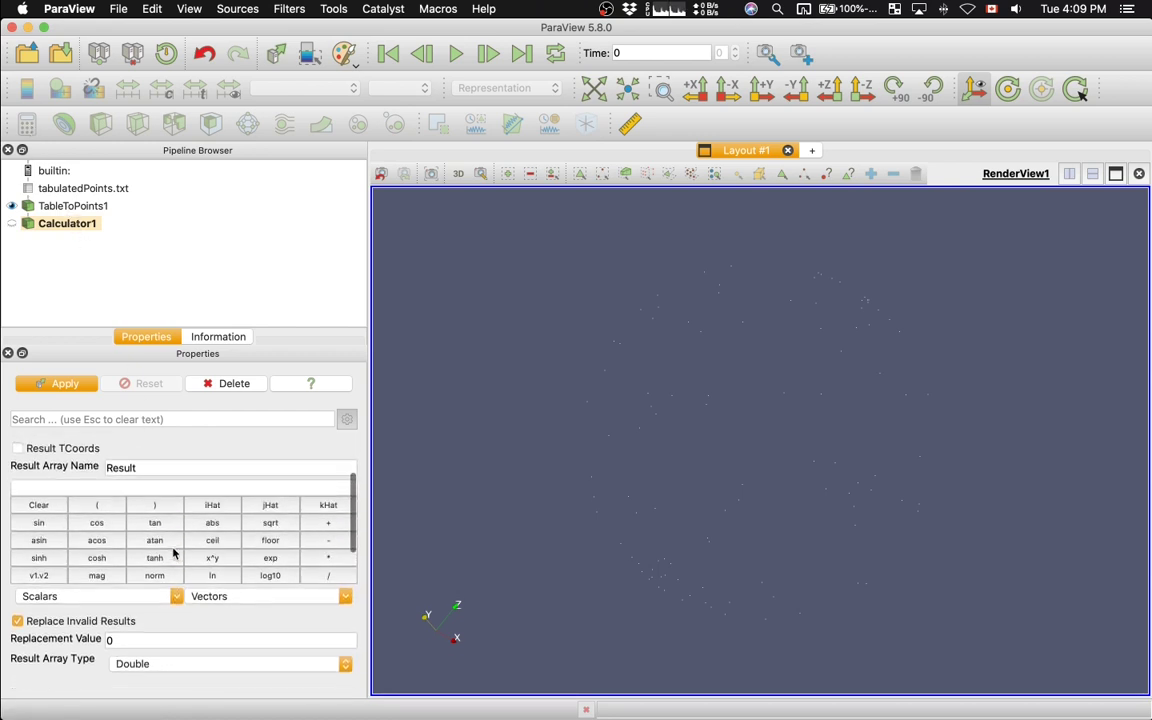
left_click(159, 467)
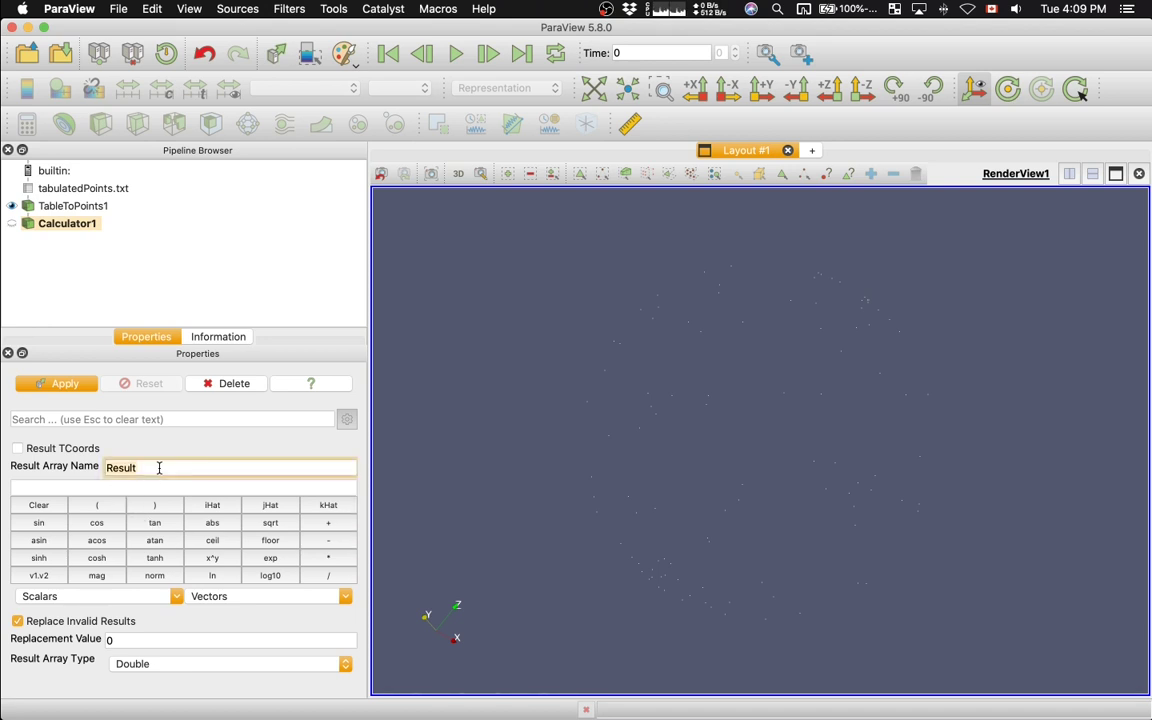
double_click(159, 467)
type("newradius")
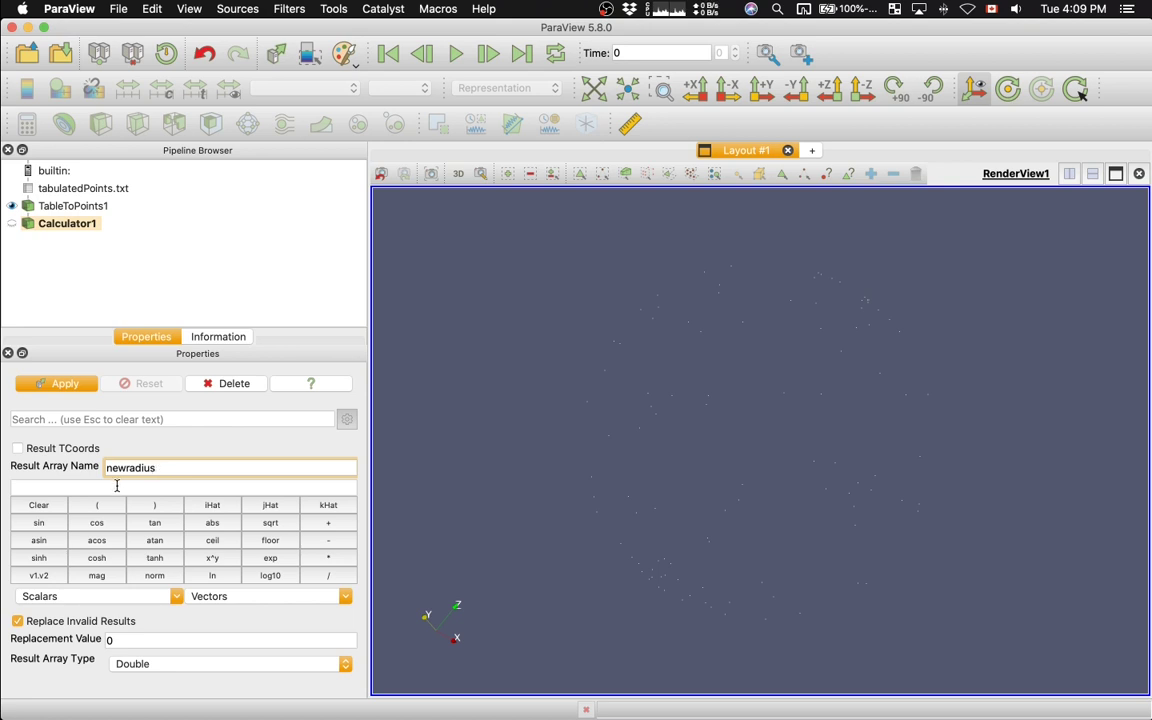
Set the calculator expression to scalar+1.1 and apply the filter.
left_click(117, 485)
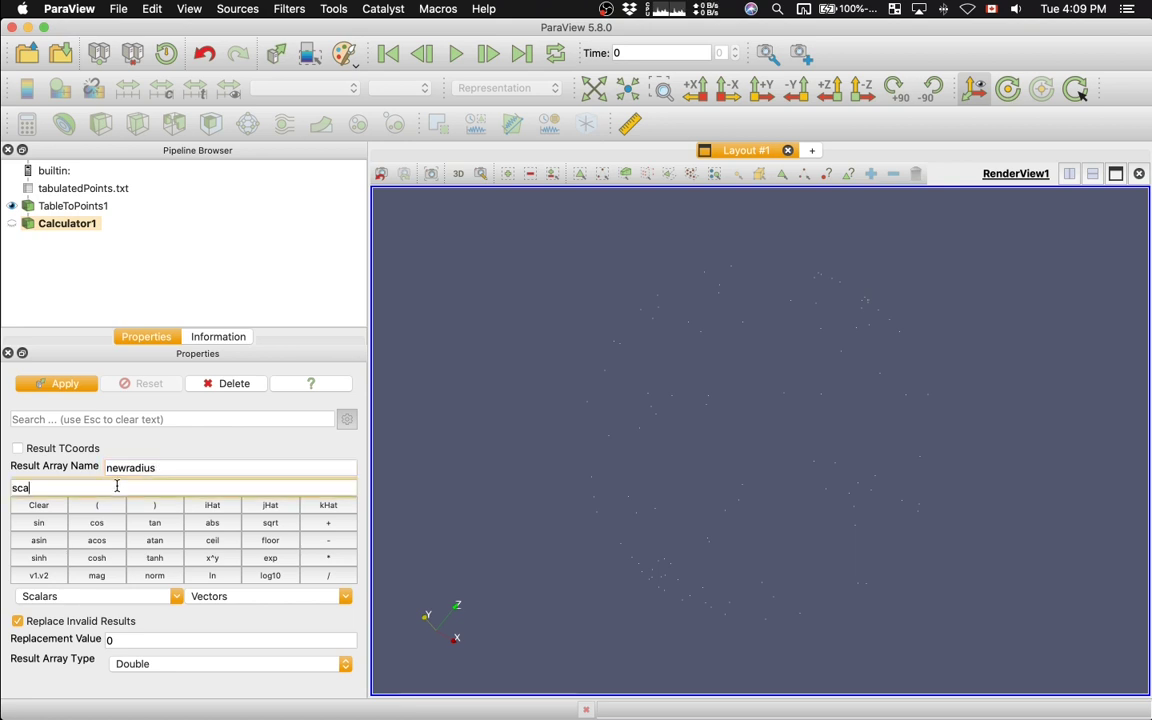
left_click(23, 597)
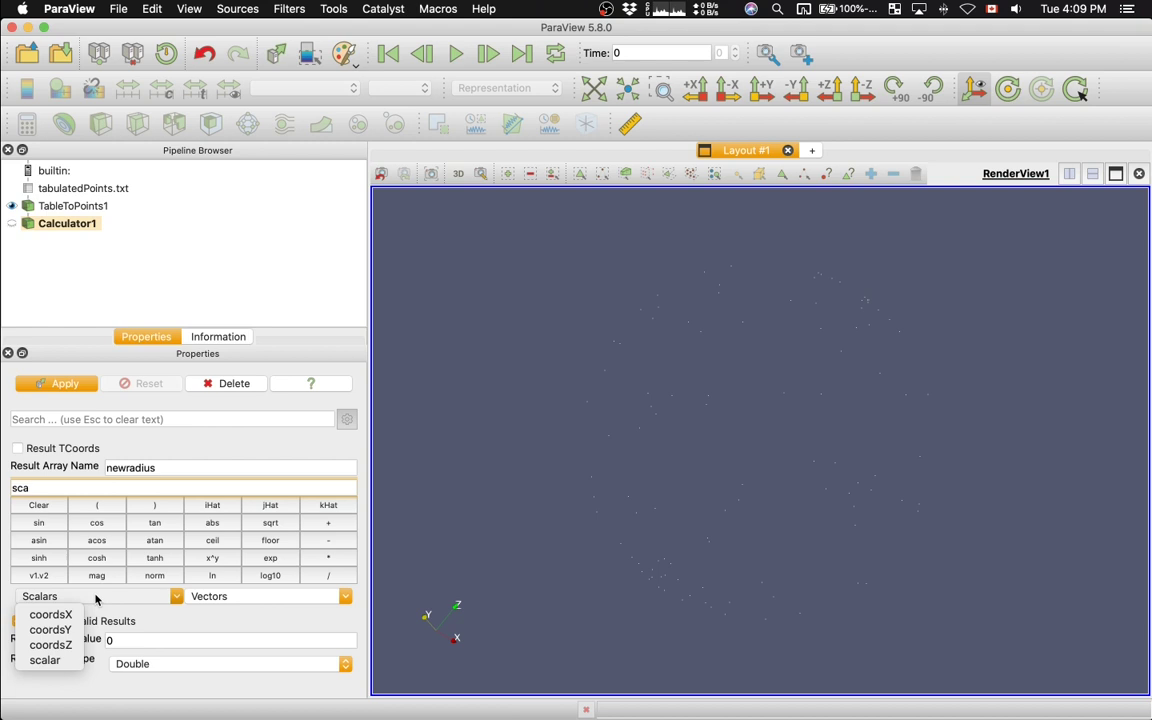
left_click(68, 663)
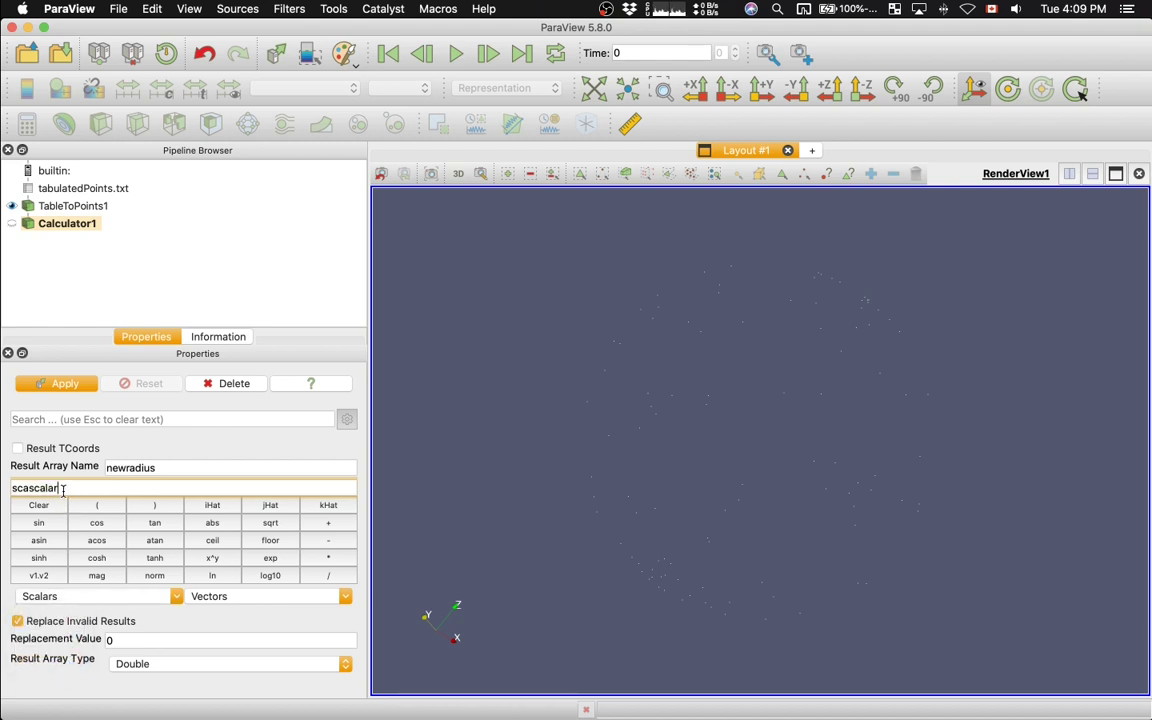
key("BackSpace")
key("BackSpace")
key("BackSpace")
left_click(62, 384)
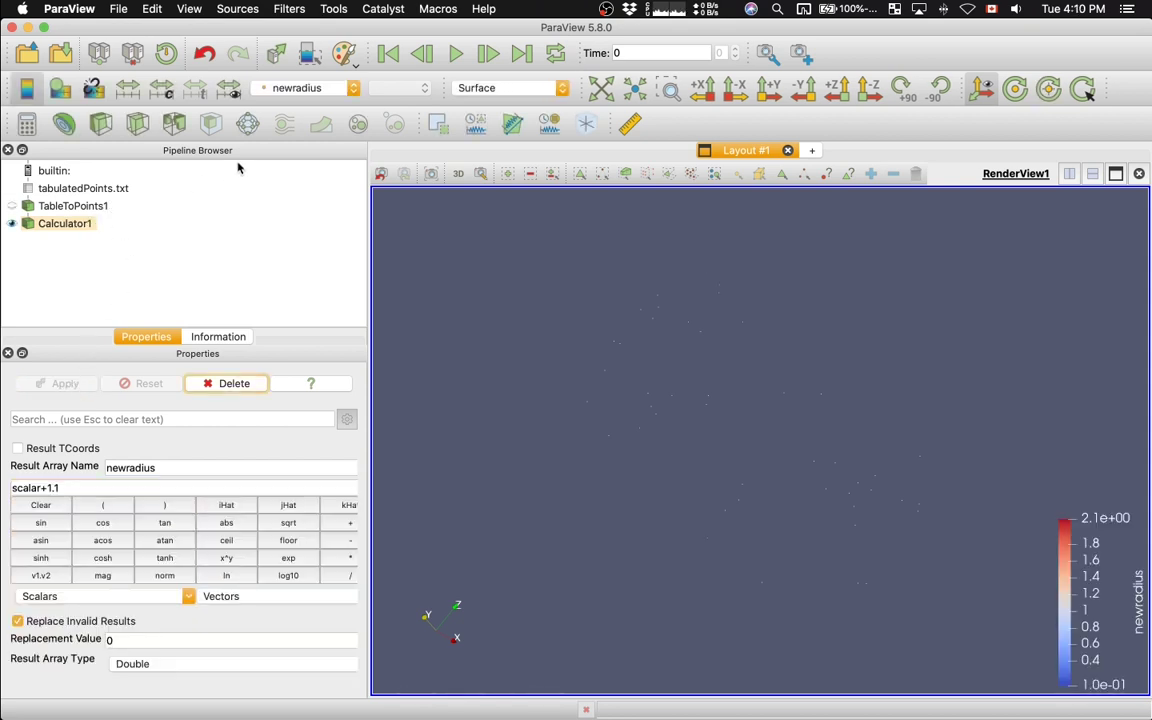
Apply a Glyph filter to the calculator output with newradius as the scale array.
left_click(248, 123)
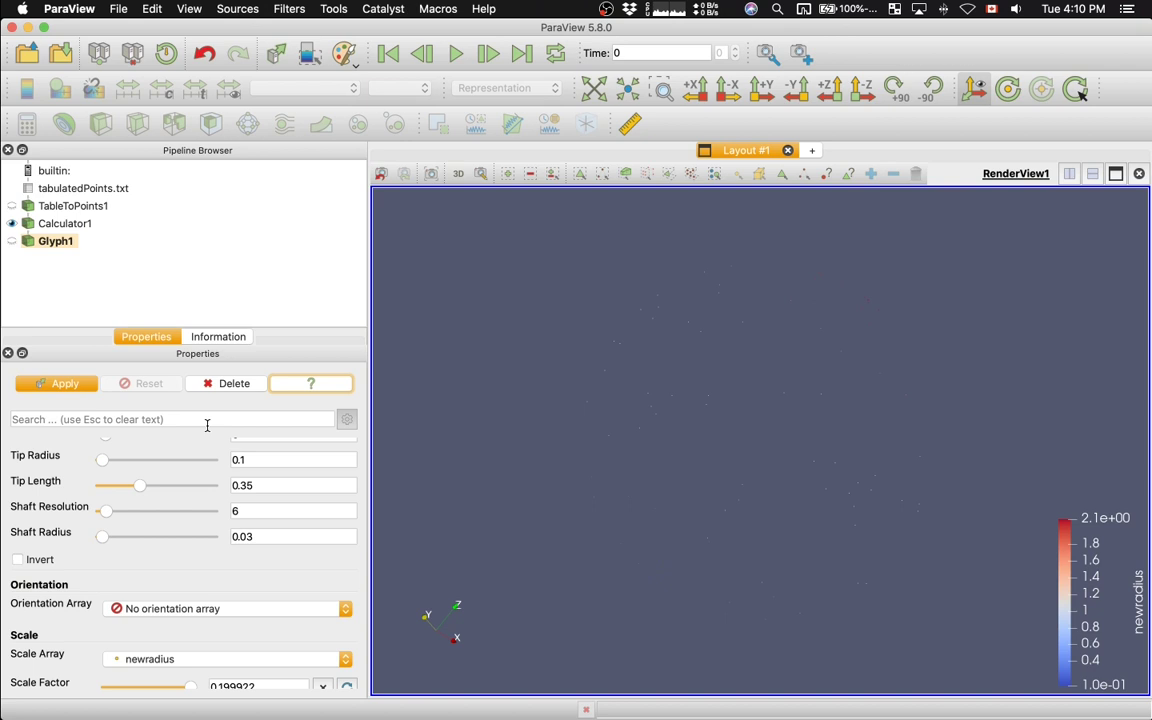
scroll(165, 637, "down", 4)
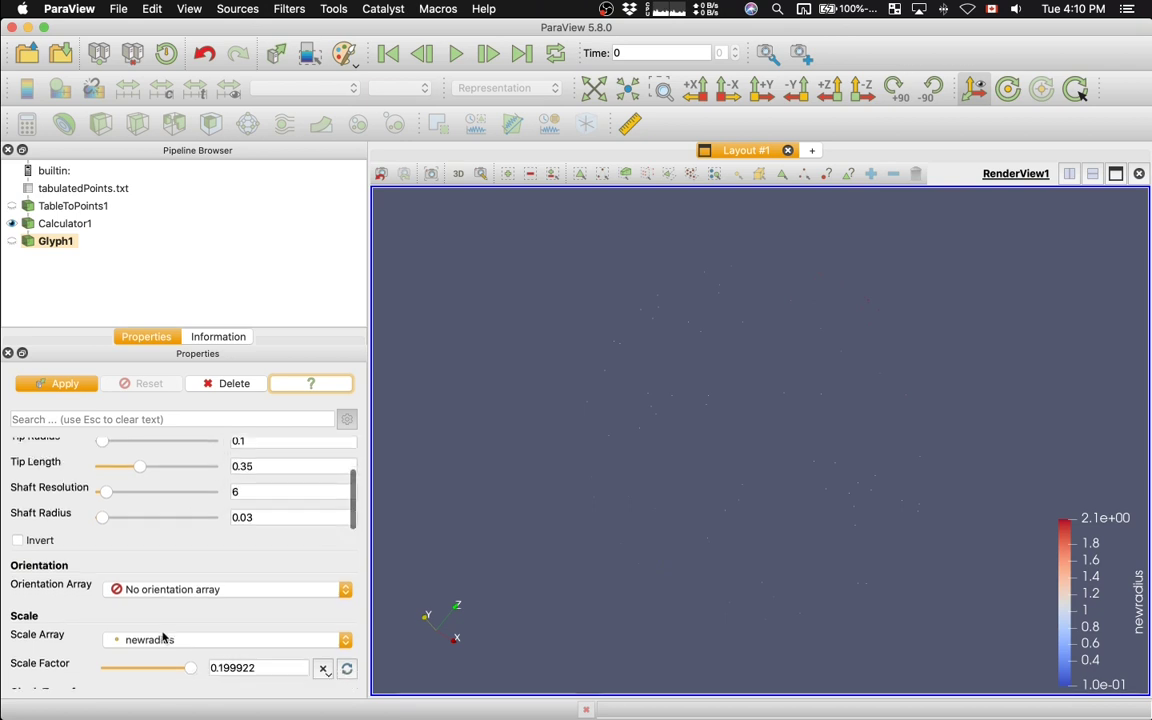
scroll(163, 637, "down", 1)
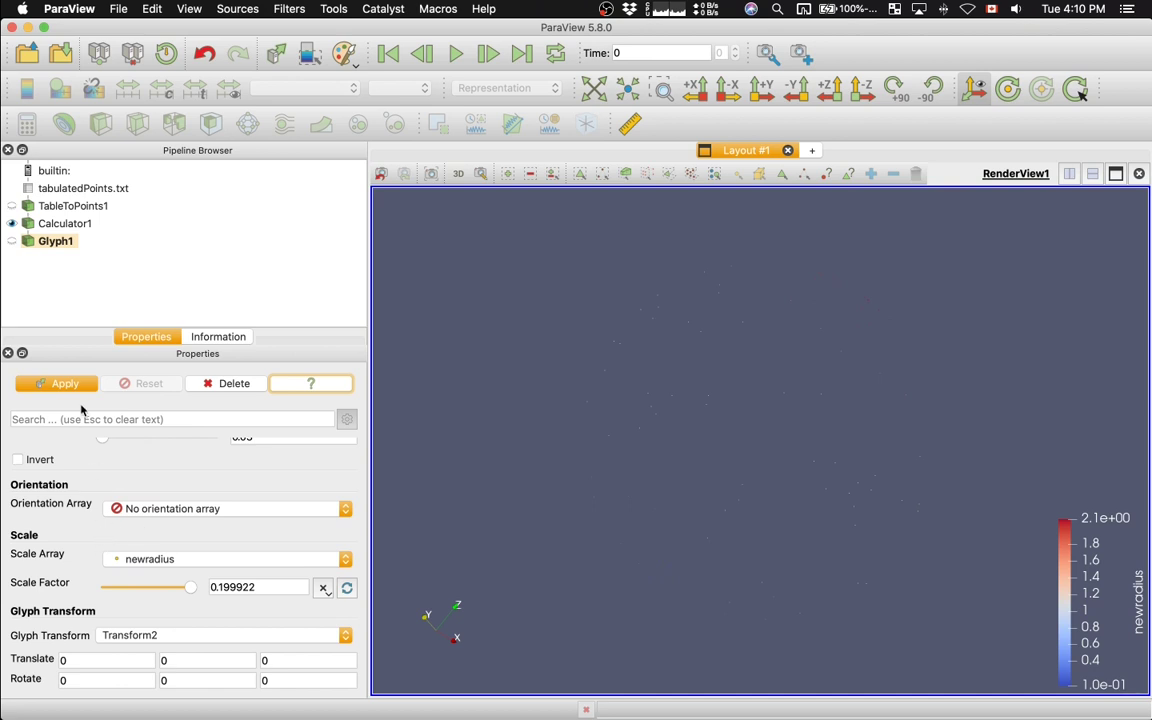
left_click(70, 387)
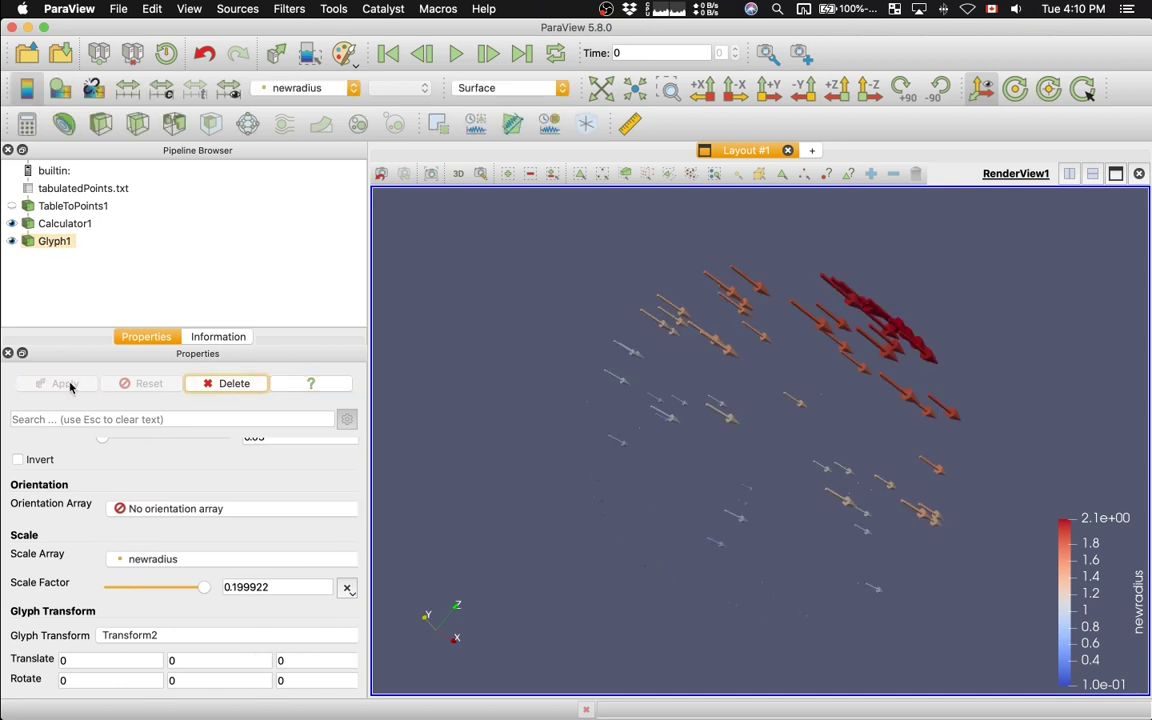
Change the new glyphs' type to Sphere and apply the change.
scroll(185, 480, "up", 5)
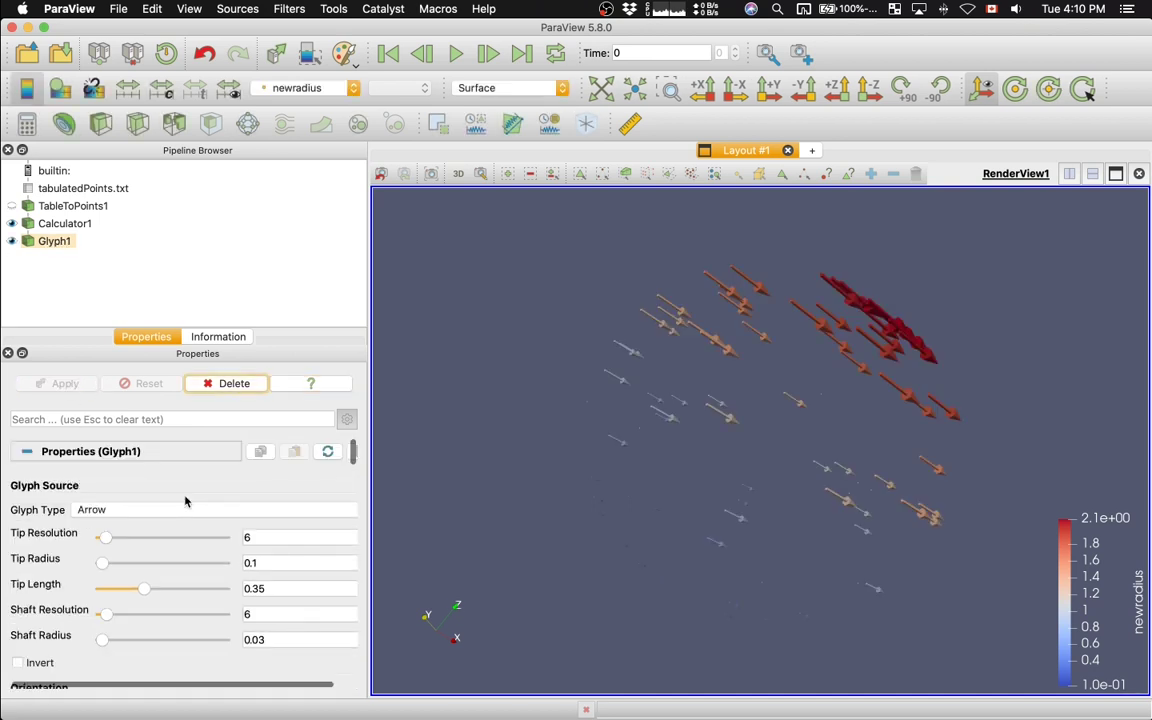
left_click(134, 510)
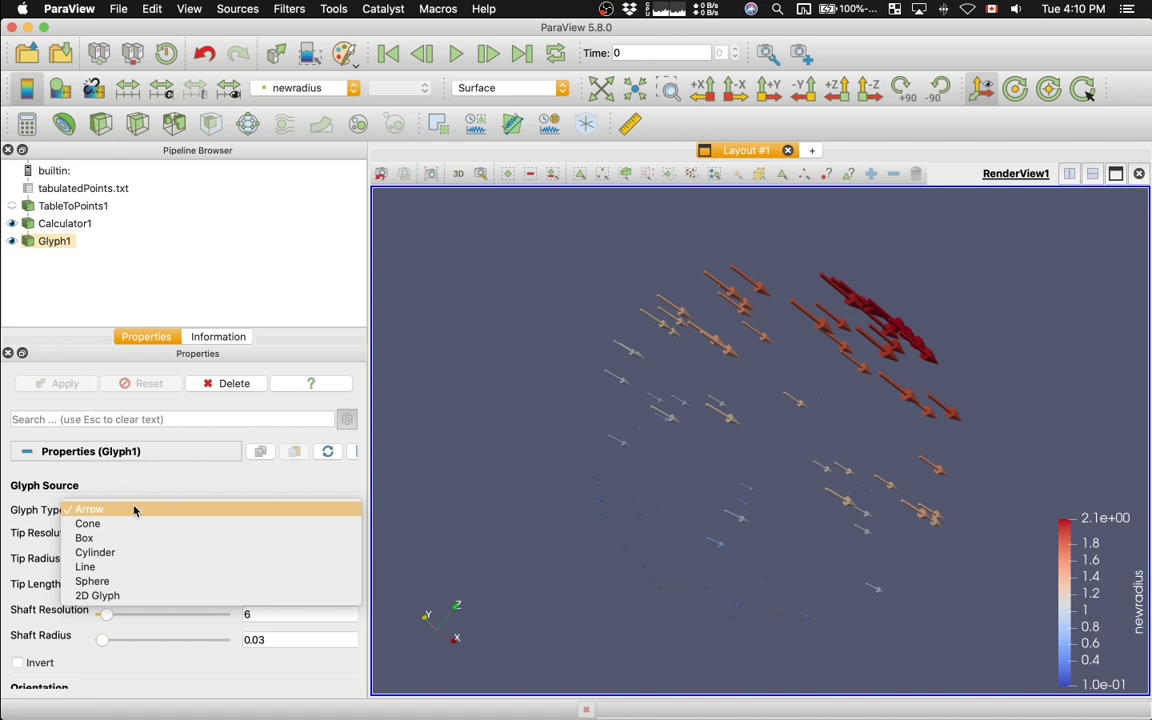
left_click(131, 582)
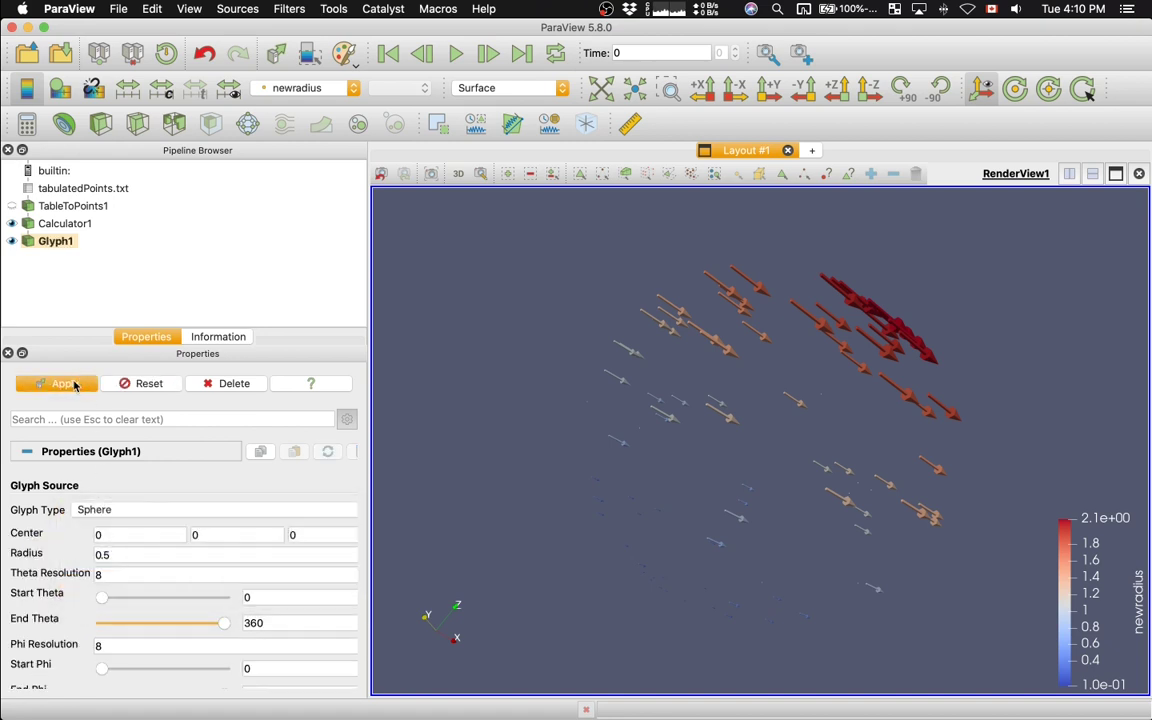
left_click(64, 384)
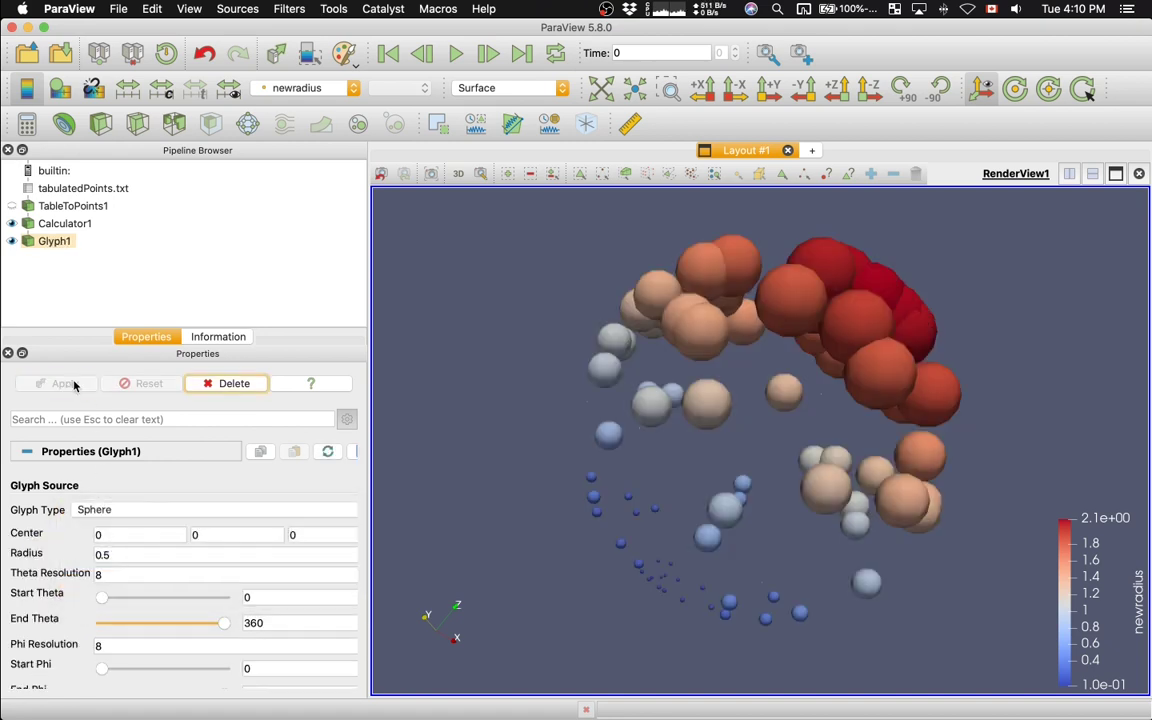
Set the sphere glyphs' radius to 0.3 and apply the change.
left_click(139, 554)
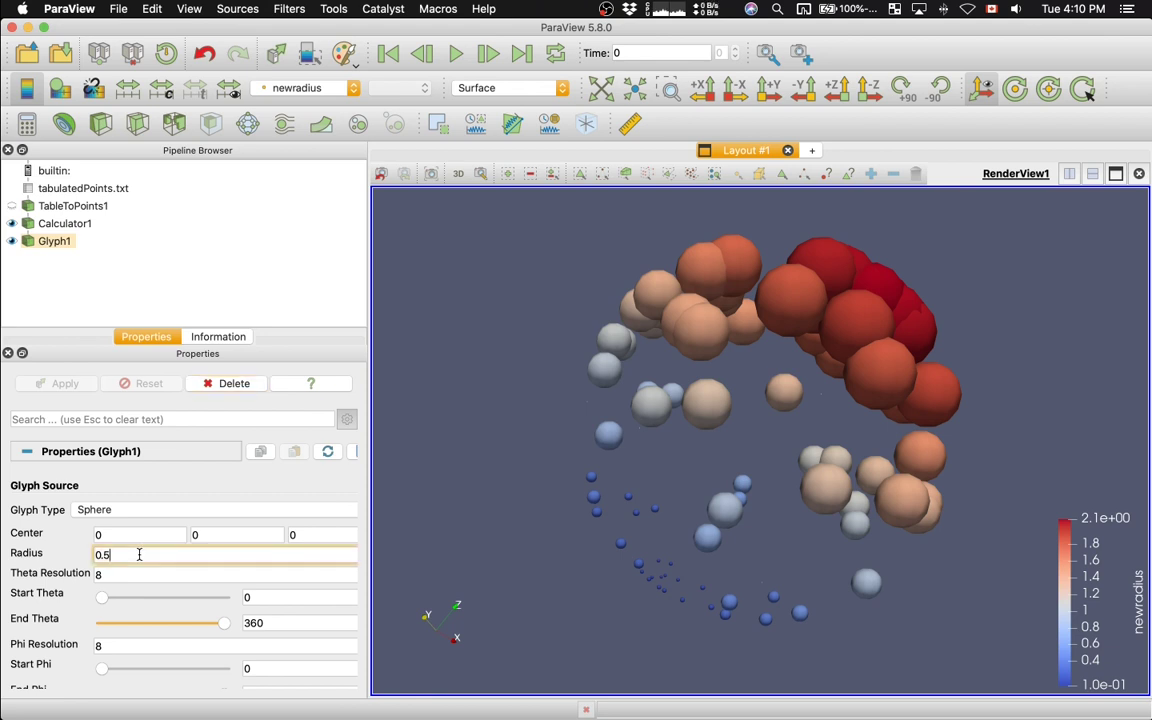
key("BackSpace")
type("3")
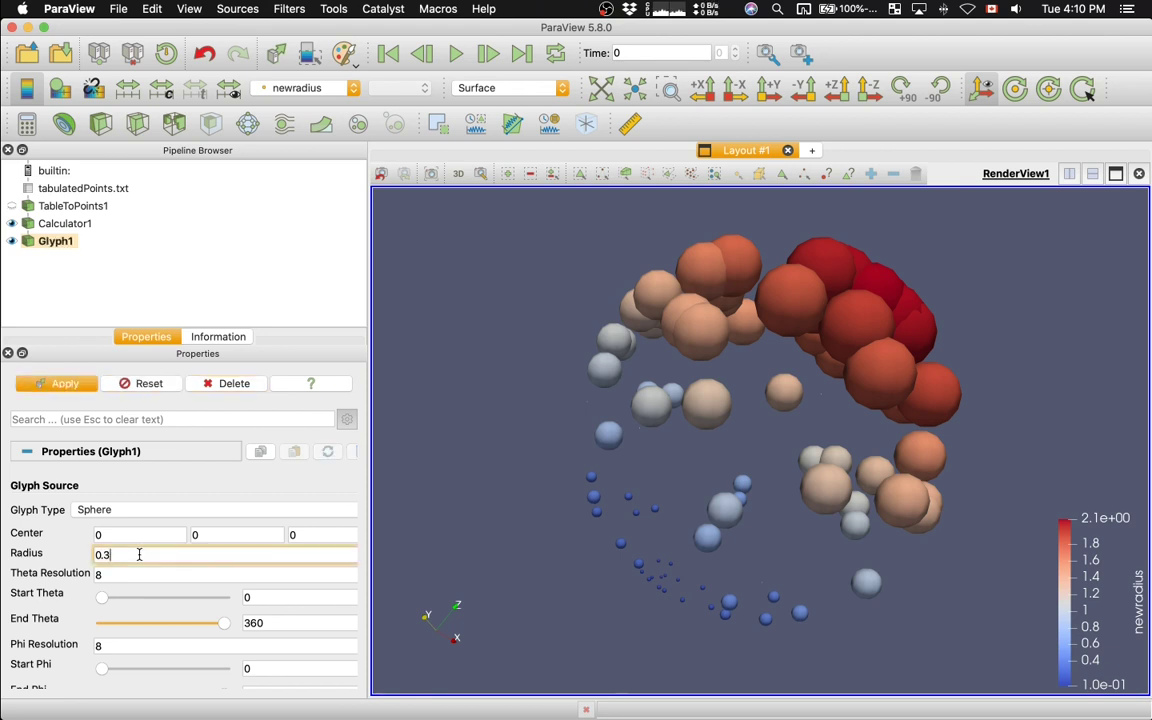
left_click(82, 387)
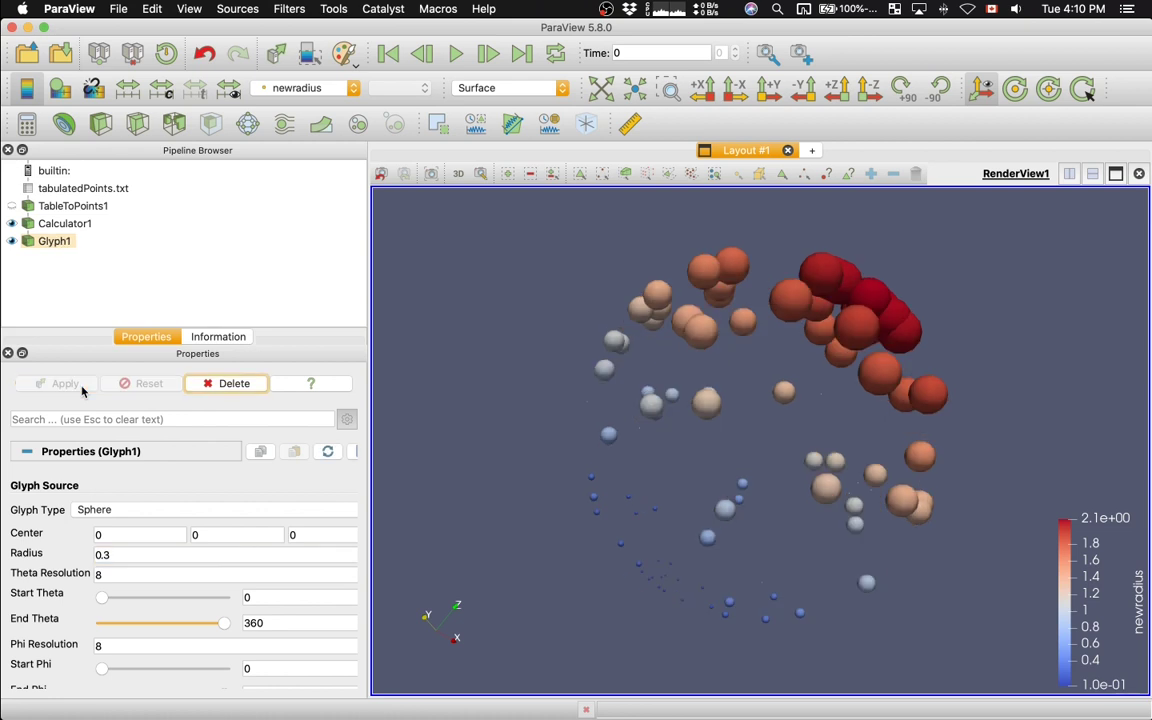
Set the sphere glyphs' theta and phi resolution to 30 each and apply the changes.
left_click(117, 574)
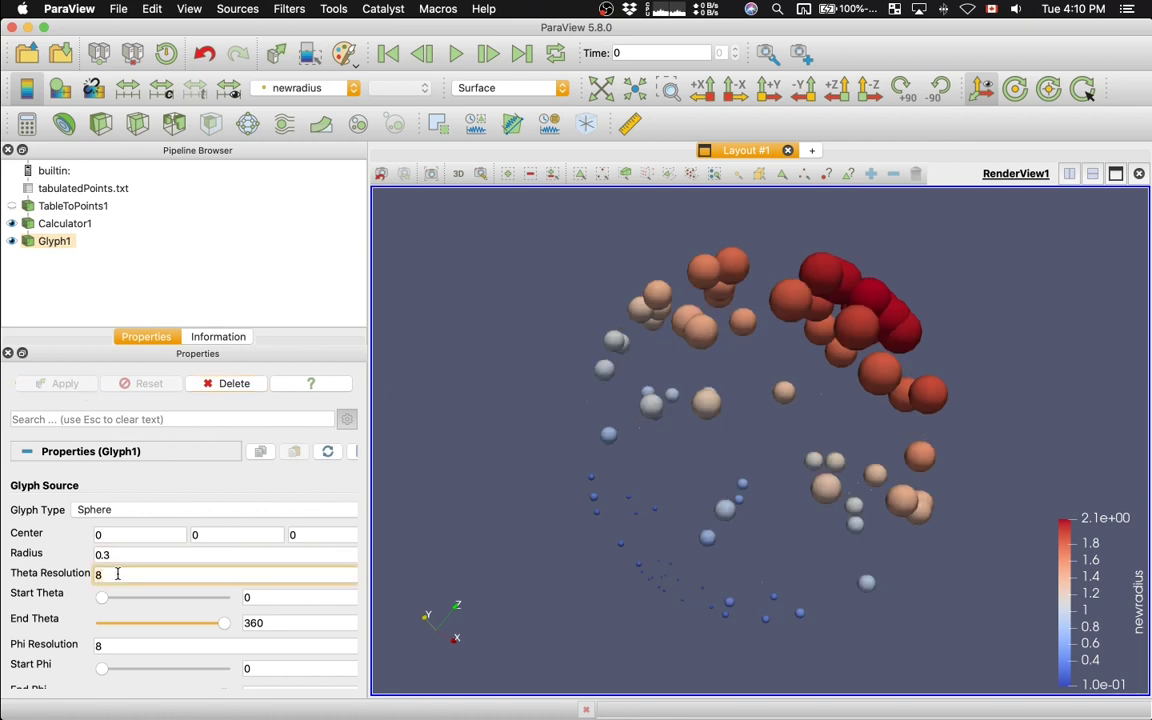
key("BackSpace")
type("30")
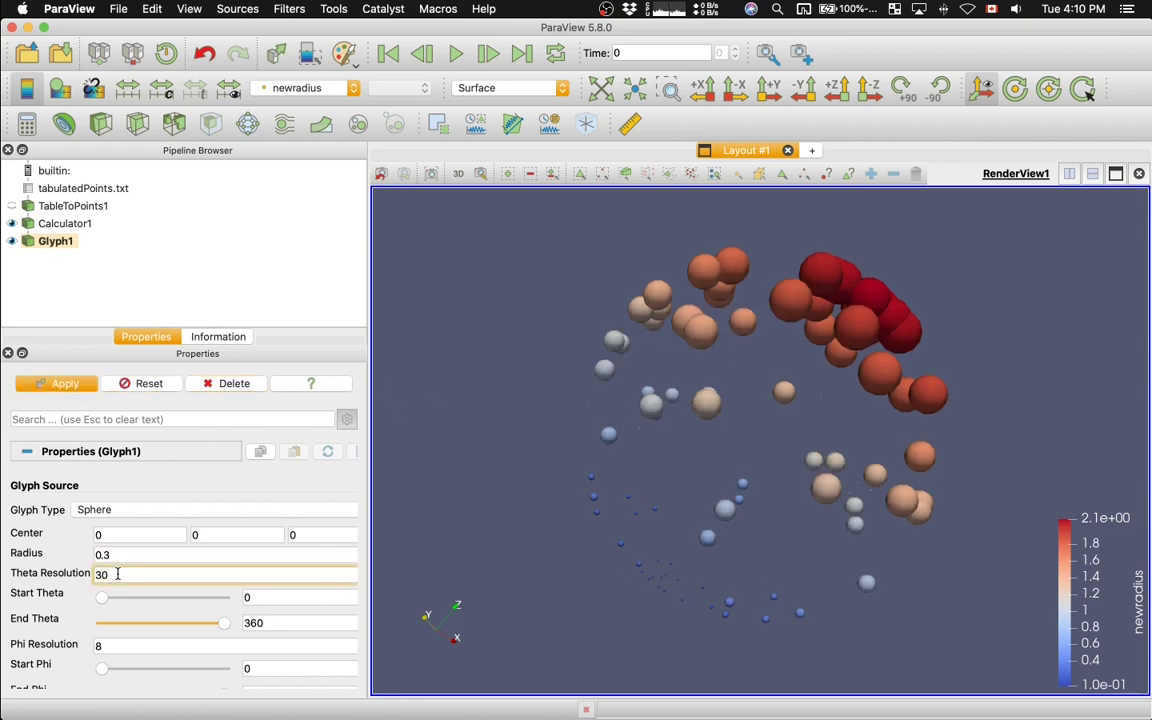
left_click(135, 646)
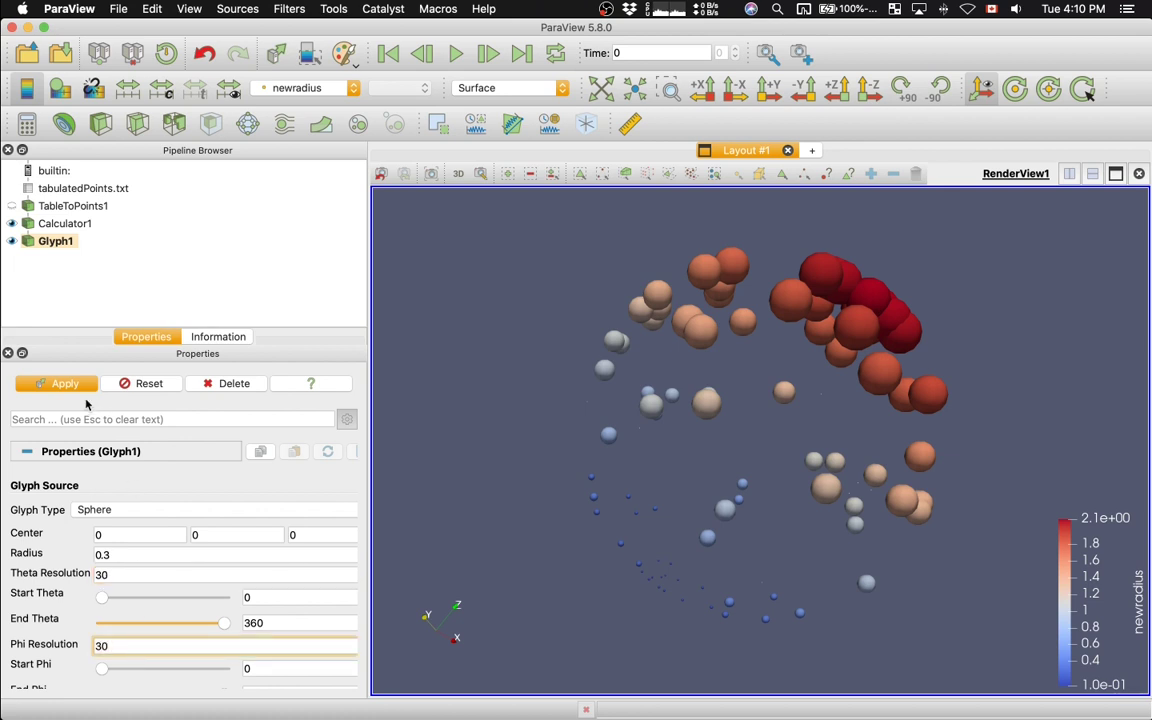
left_click(65, 384)
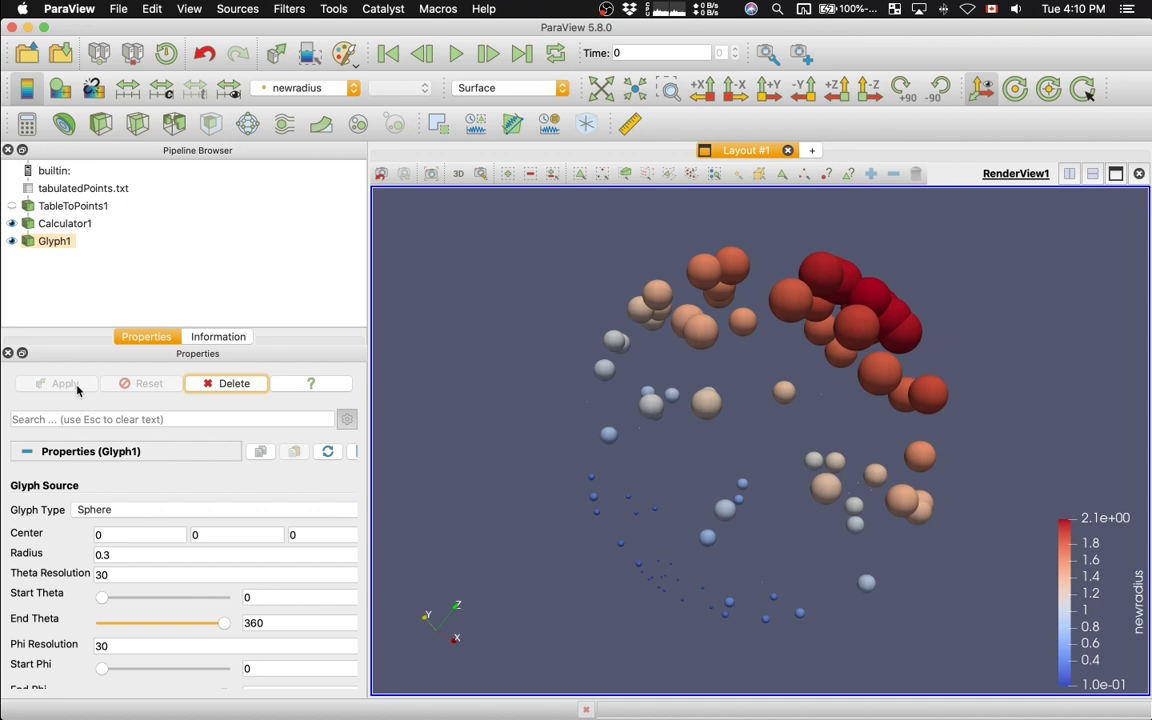
left_click_drag(486, 386, 663, 318)
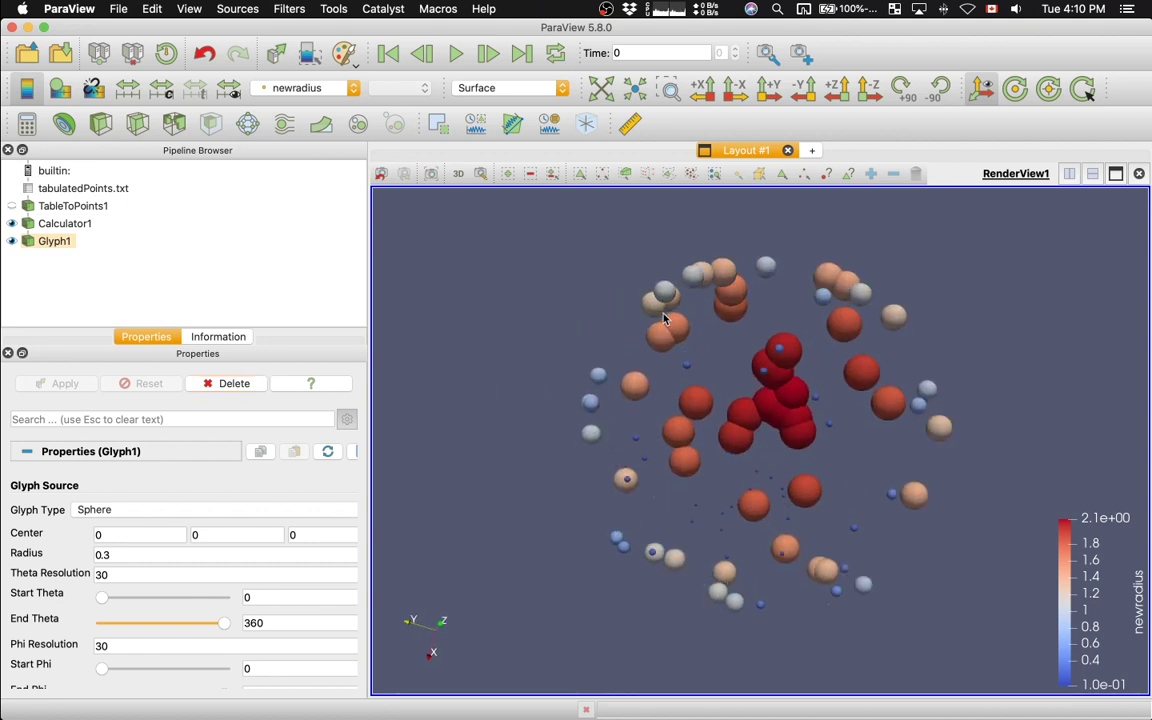
left_click(305, 88)
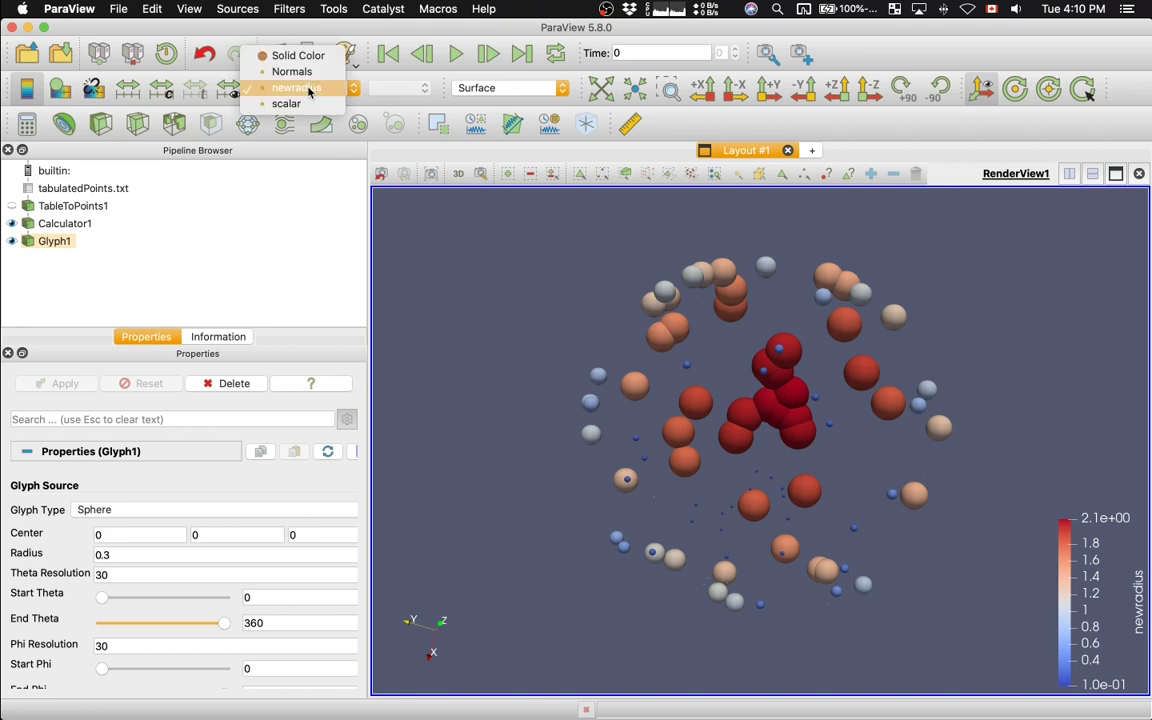
left_click(303, 104)
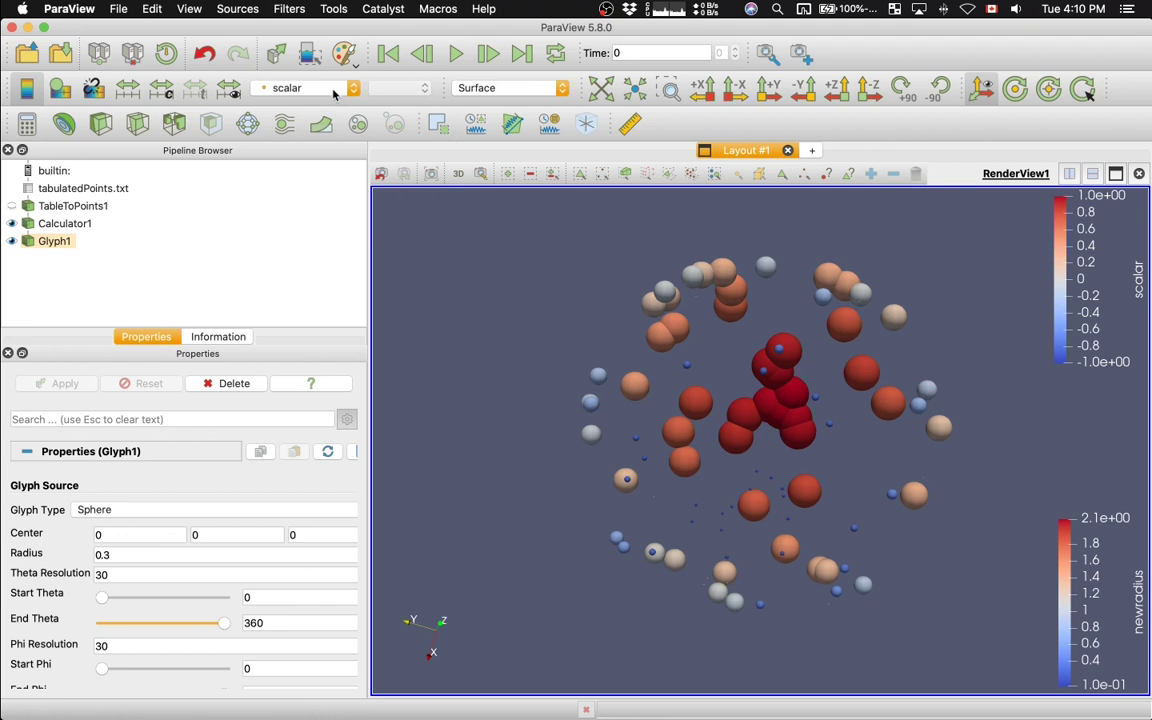
left_click(335, 93)
left_click(290, 65)
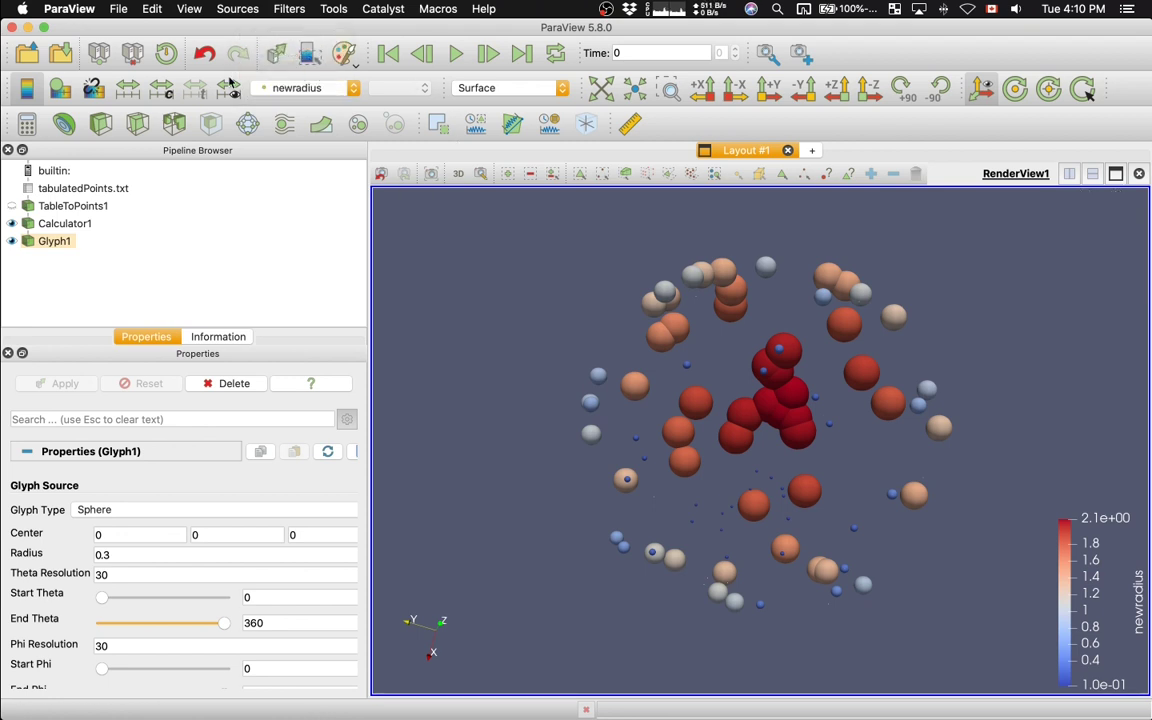
Hide the newradius legend and color the glyphs by scalar, with the scalar legend placed near the render view's lower-right corner.
left_click(27, 89)
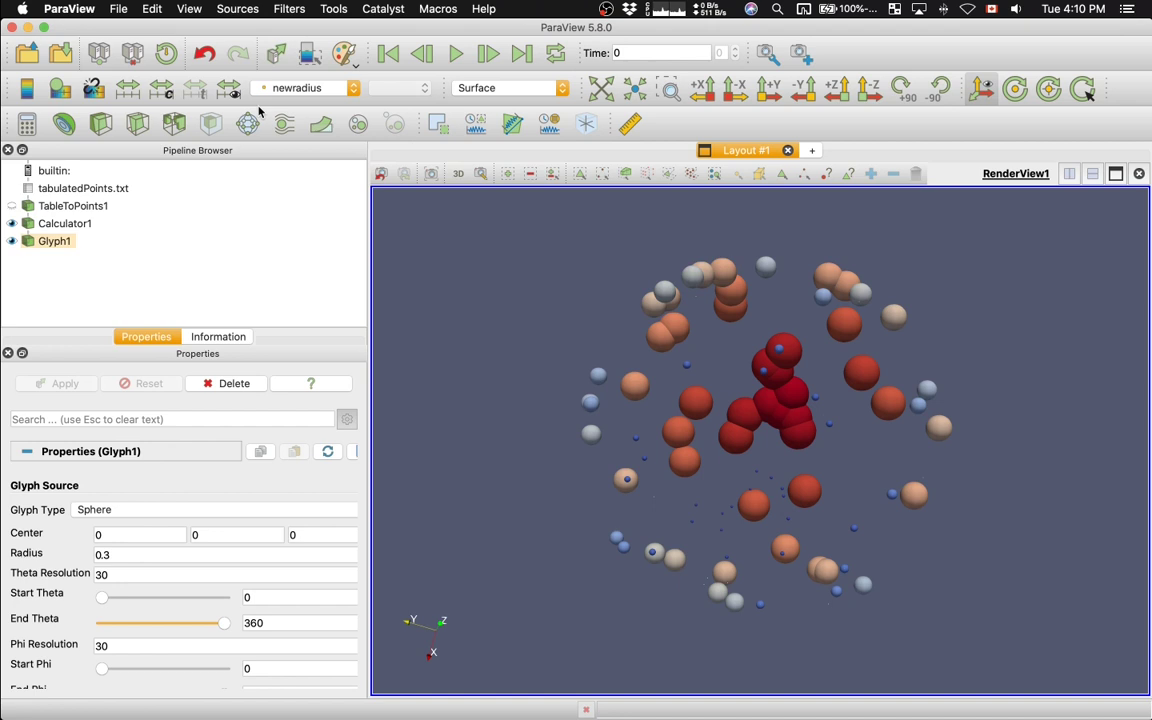
left_click(290, 87)
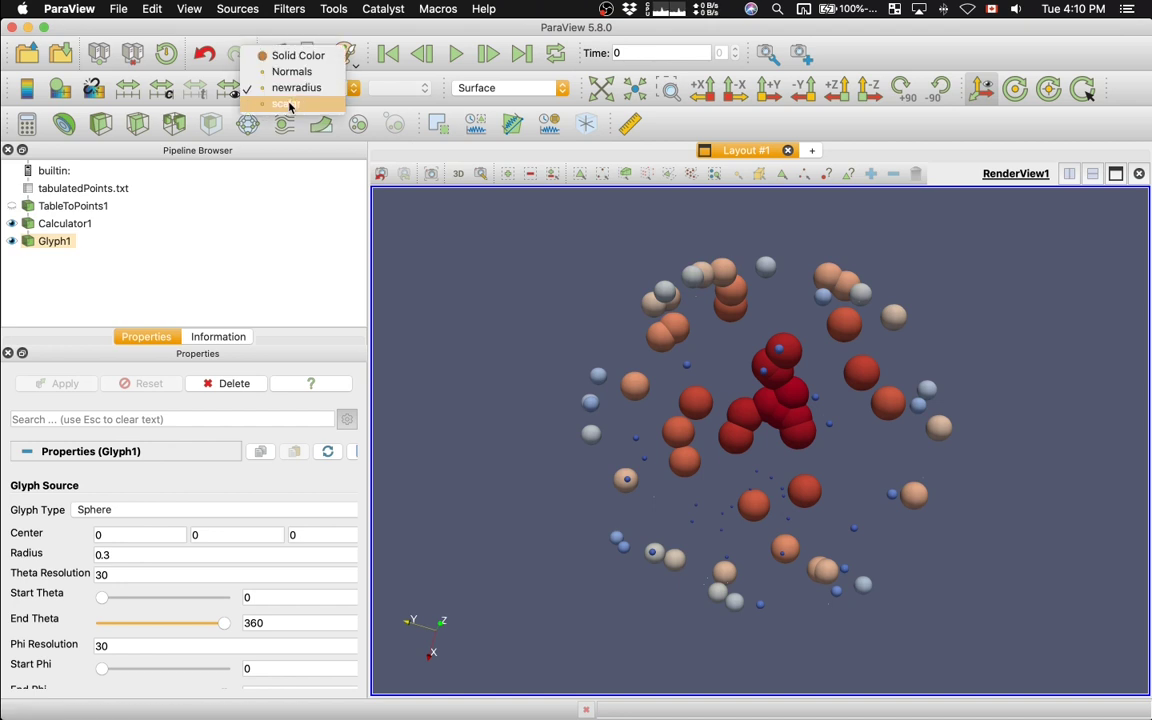
left_click(289, 105)
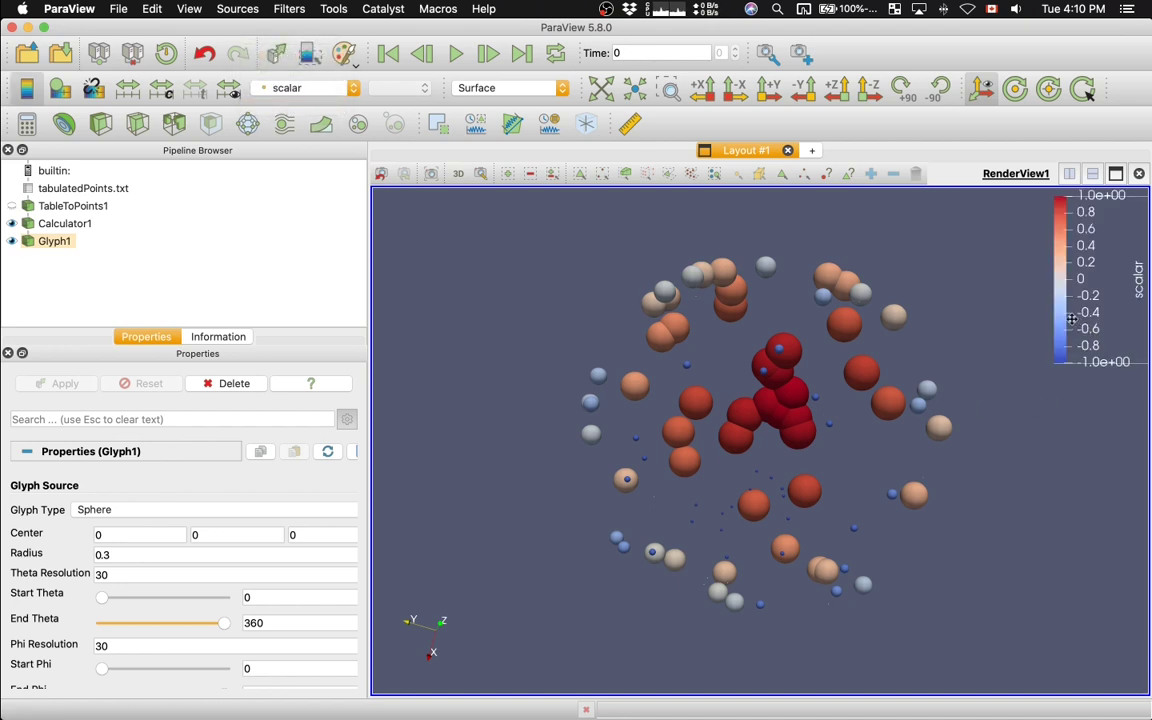
left_click_drag(1060, 338, 1038, 595)
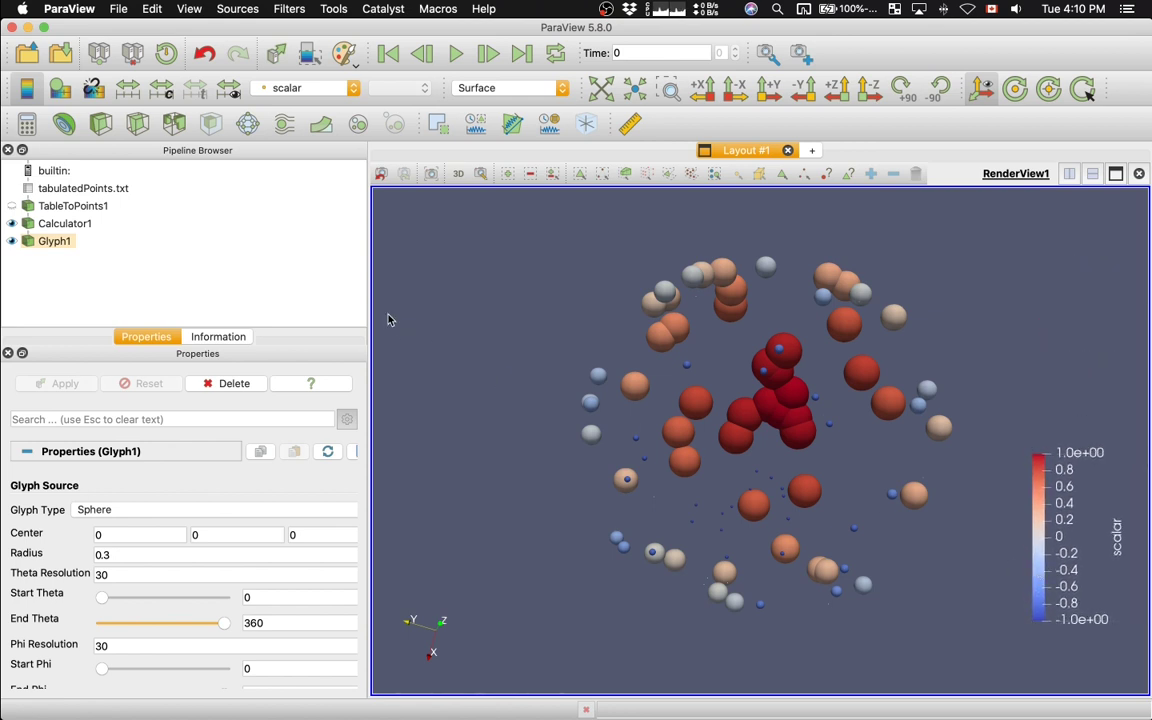